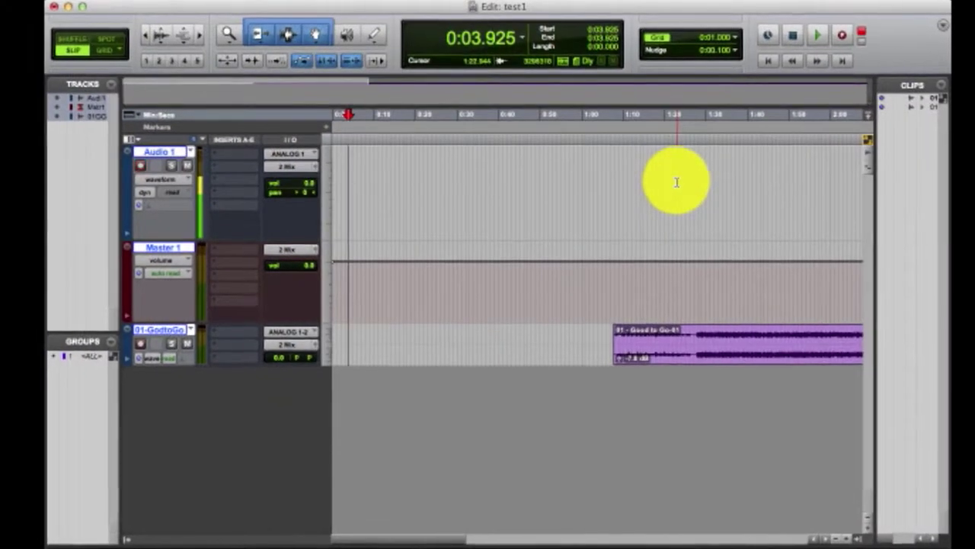
- Turn Low Latency Monitoring off and back on for the session
left_click(425, 2)
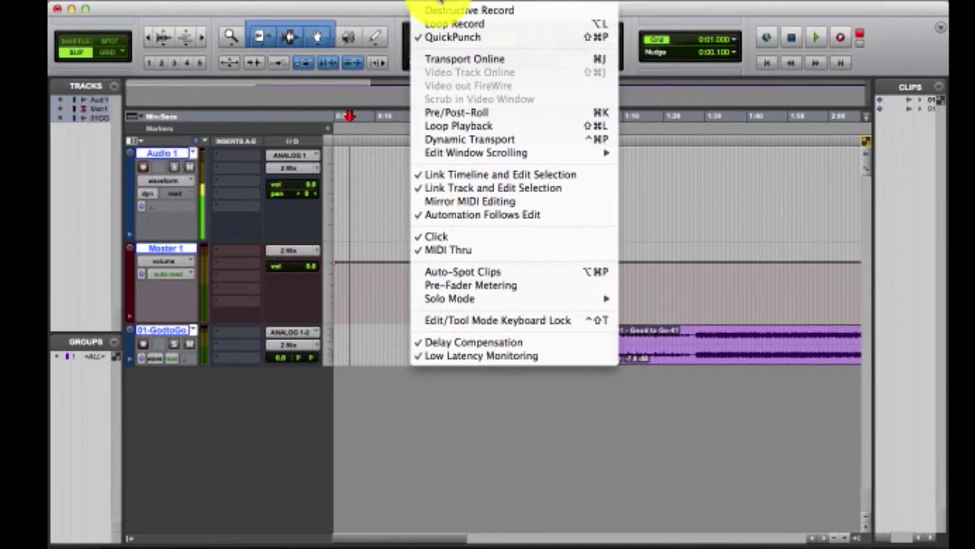
left_click(464, 355)
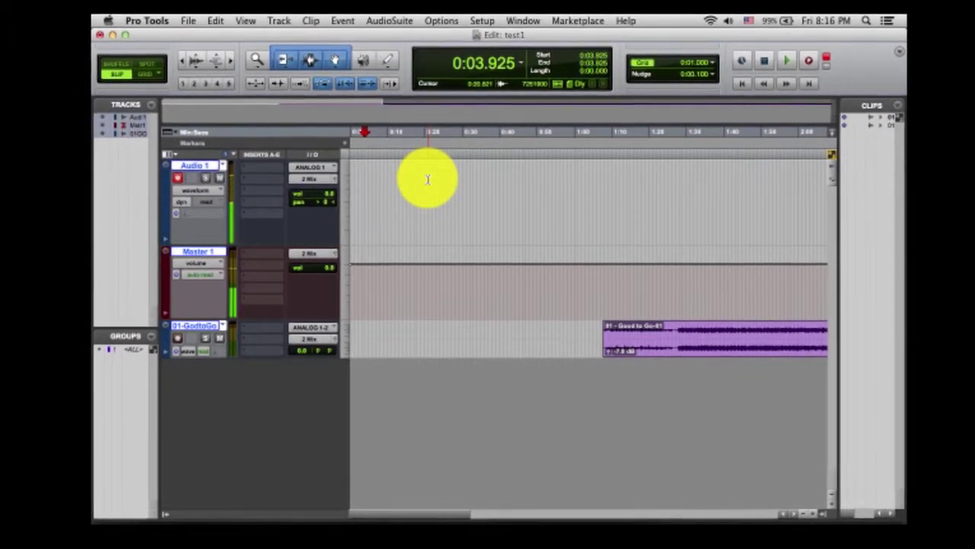
left_click(486, 21)
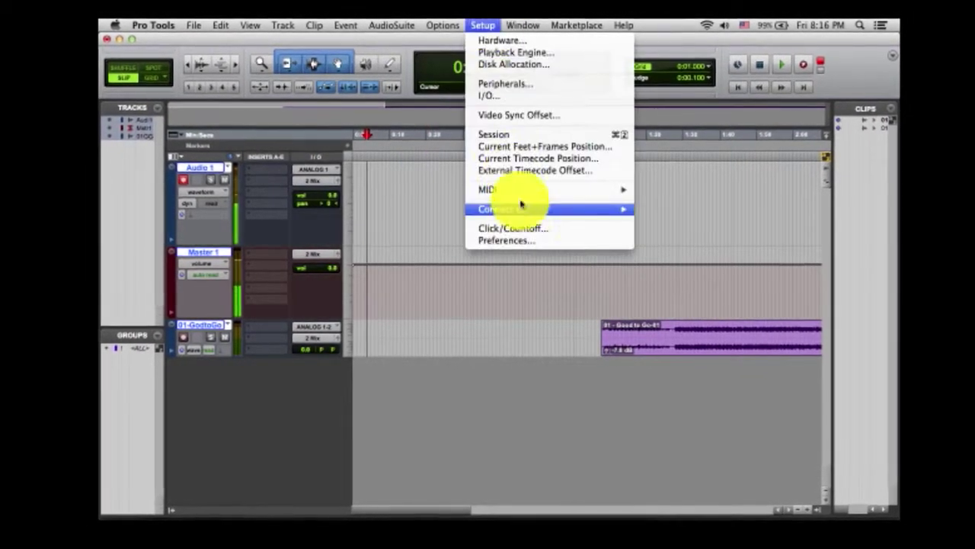
mouse_move(442, 25)
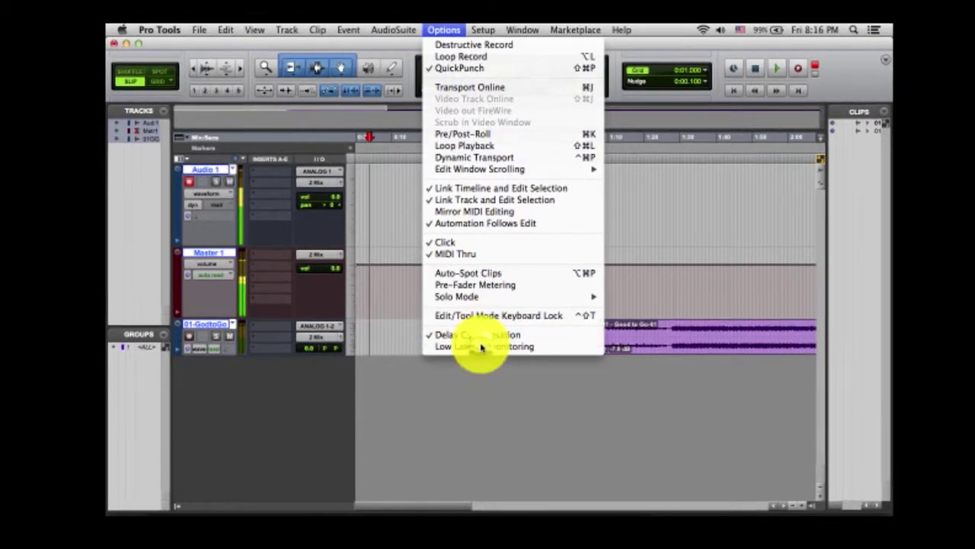
left_click(481, 347)
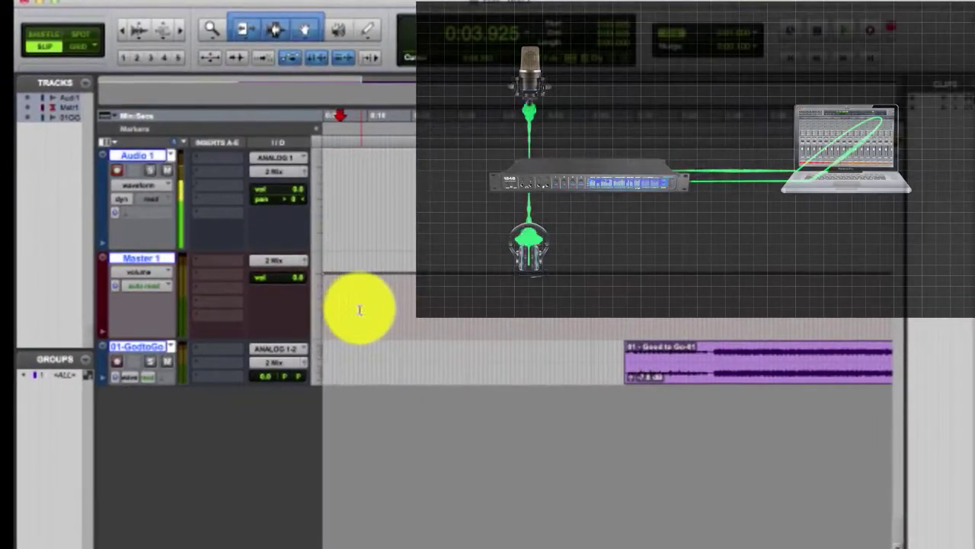
- Disable Low Latency Monitoring and set the playback engine's hardware buffer size to 128 samples
left_click(418, 3)
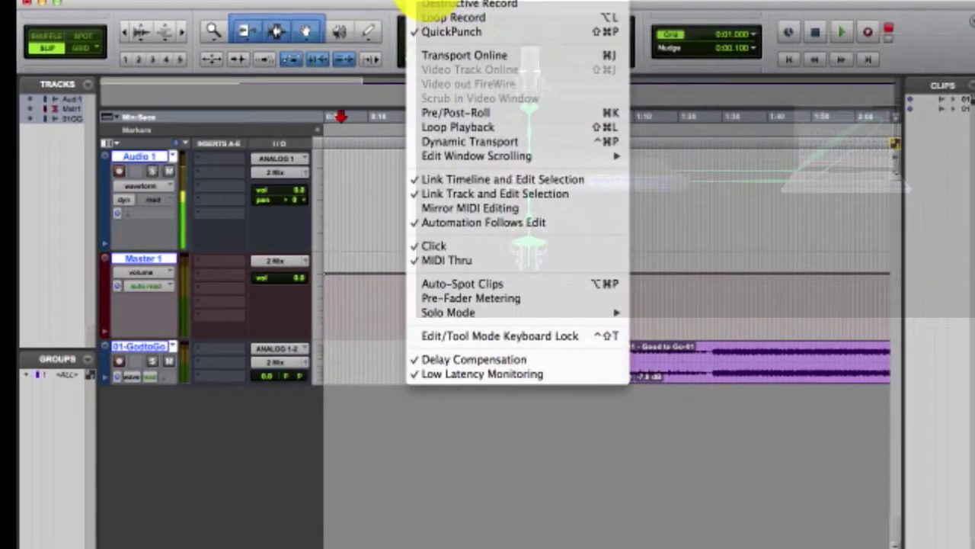
left_click(474, 373)
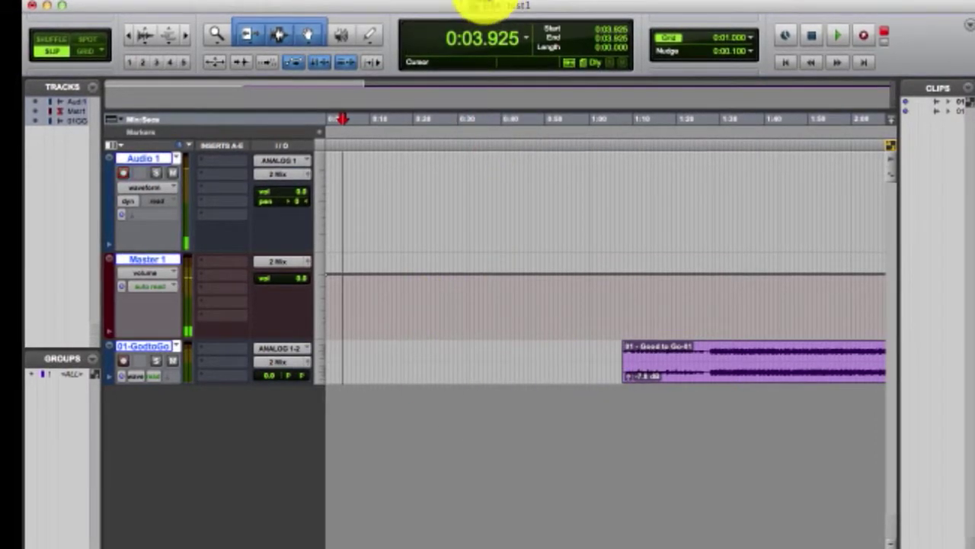
left_click(491, 5)
left_click(492, 23)
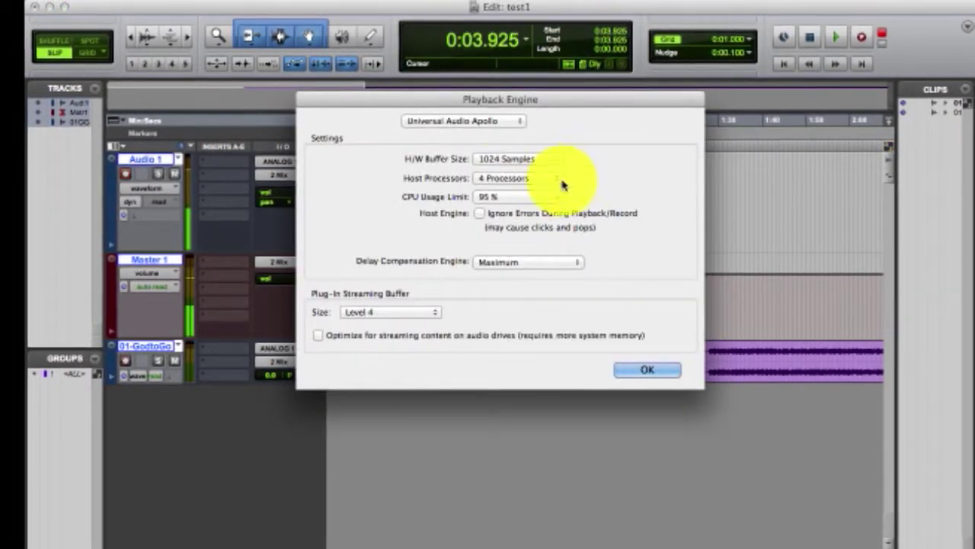
left_click(516, 162)
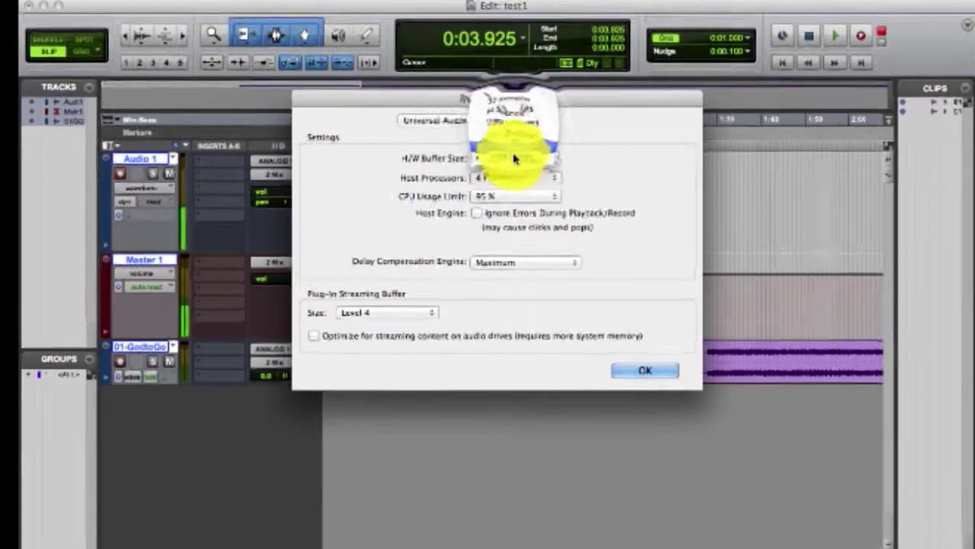
left_click(515, 124)
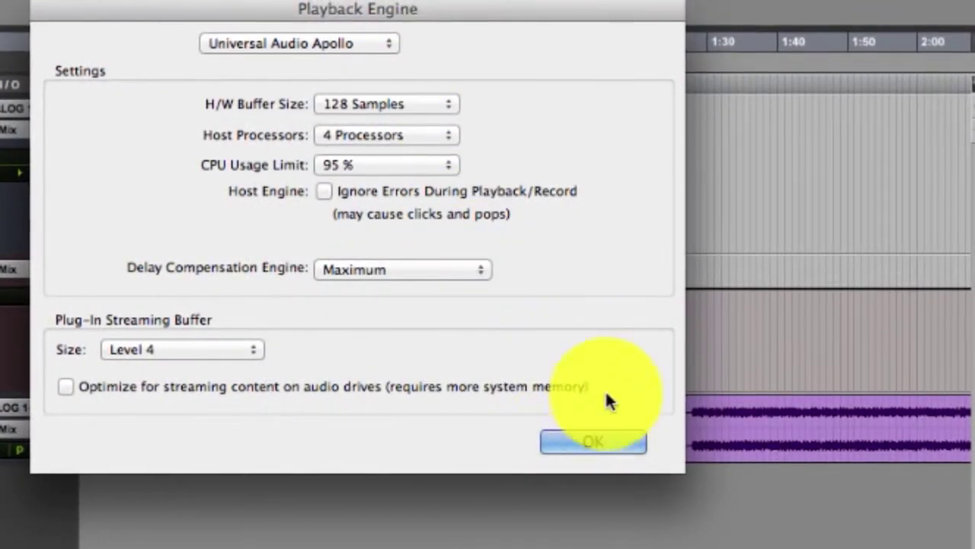
left_click(588, 444)
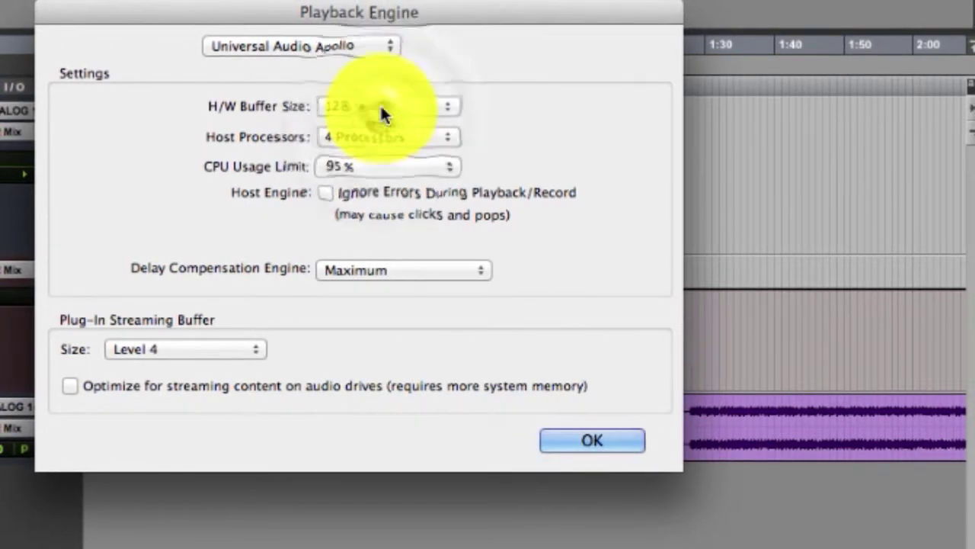
- Raise the playback engine's hardware buffer size to 256 samples
left_click(381, 107)
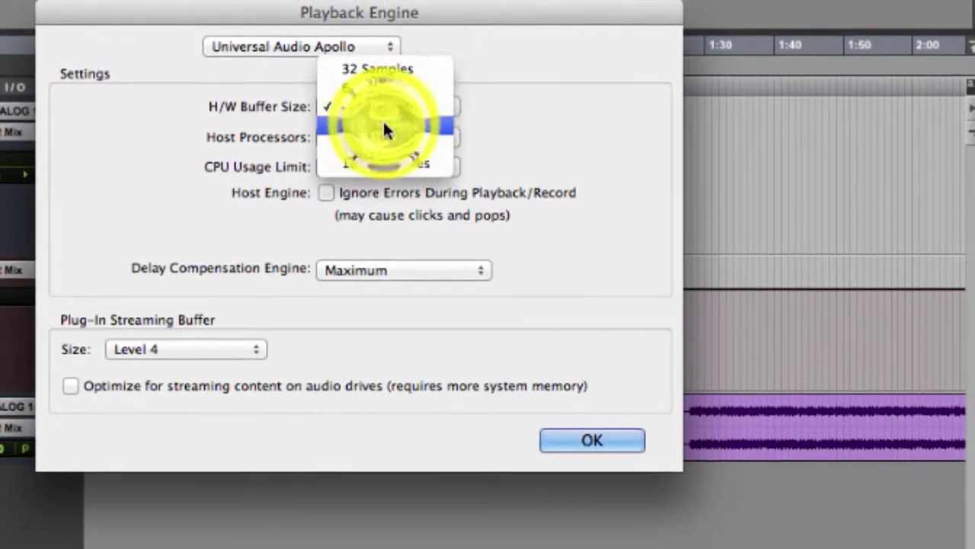
left_click(385, 126)
left_click(626, 444)
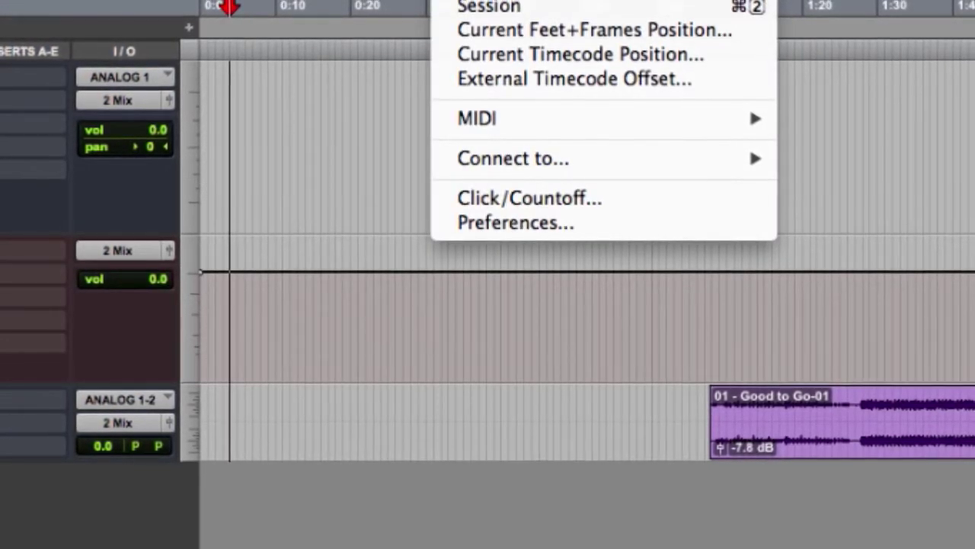
- Raise the playback engine's hardware buffer size to 512 samples
left_click(518, 2)
left_click(542, 77)
left_click(544, 95)
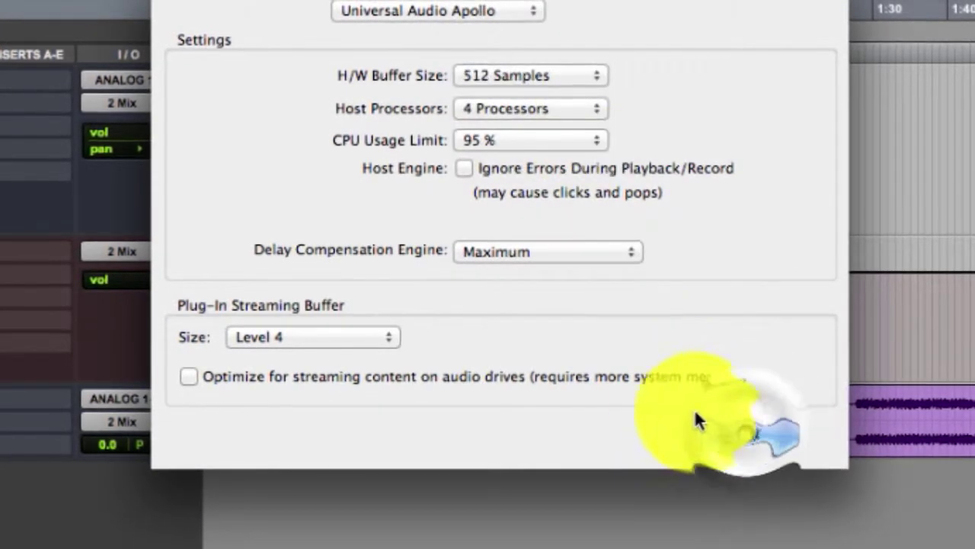
left_click(746, 435)
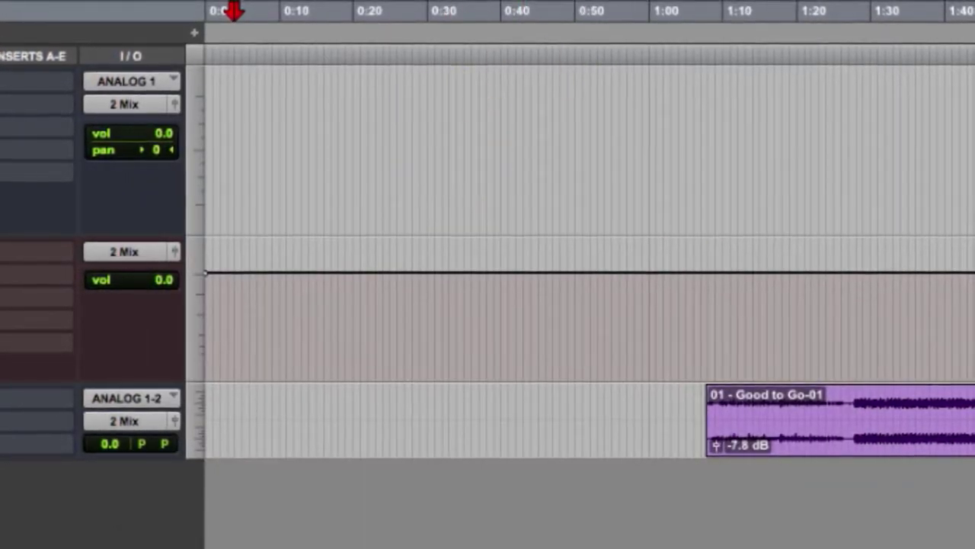
- Raise the playback engine's hardware buffer size to 1024 samples
left_click(519, 1)
left_click(503, 2)
left_click(507, 81)
left_click(510, 97)
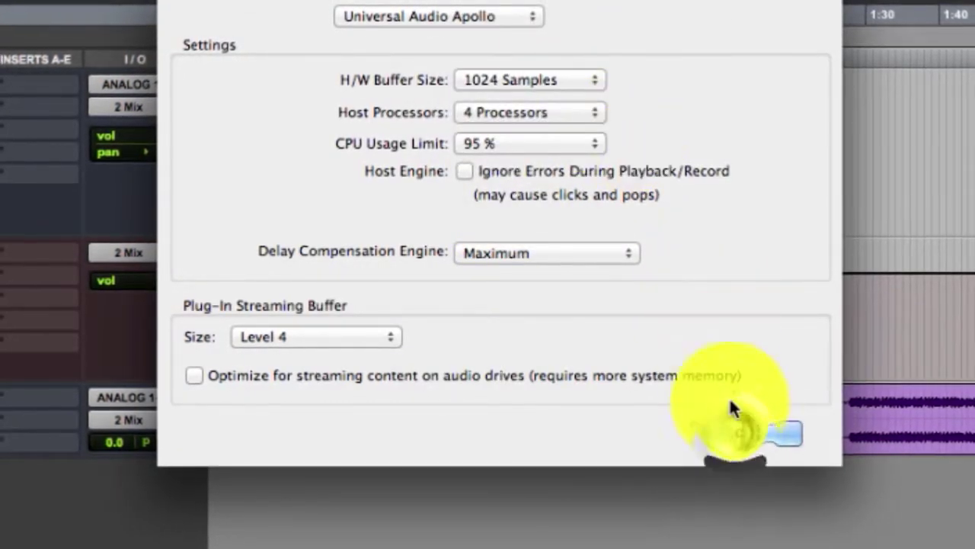
left_click(747, 433)
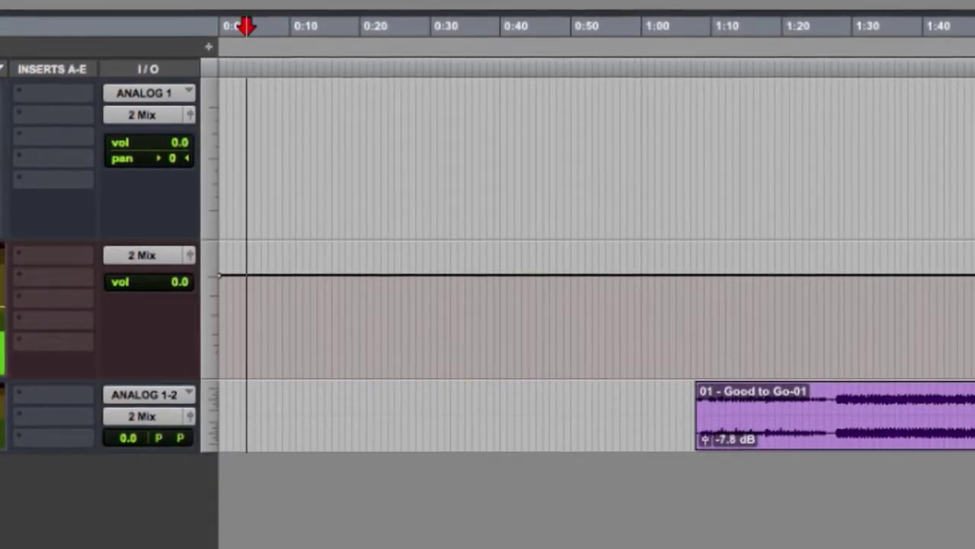
- Enable Low Latency Monitoring for the session
left_click(381, 2)
left_click(467, 435)
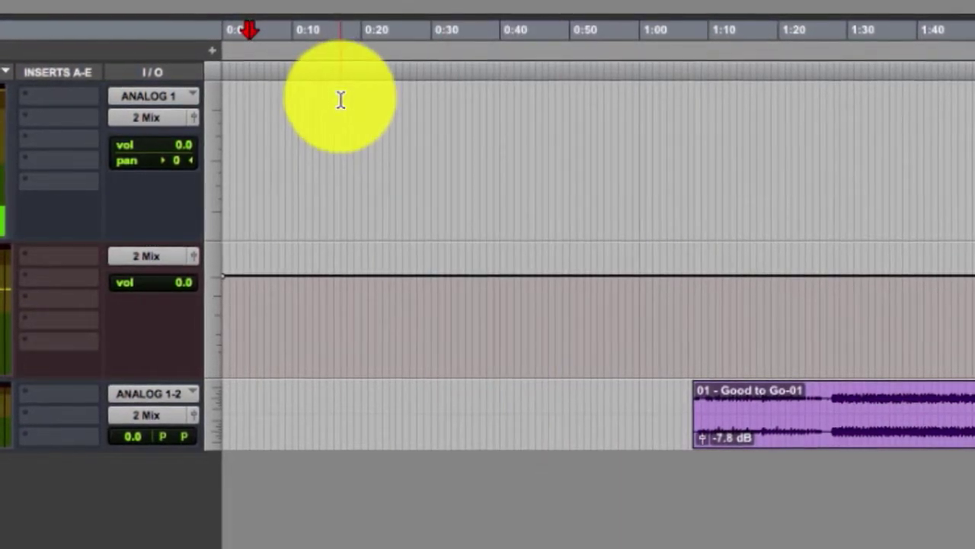
left_click(381, 2)
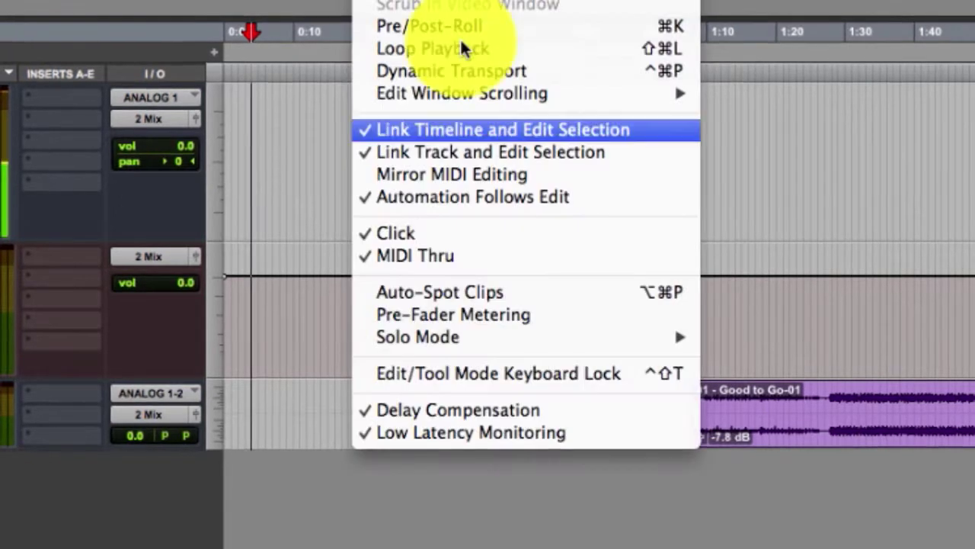
left_click(284, 105)
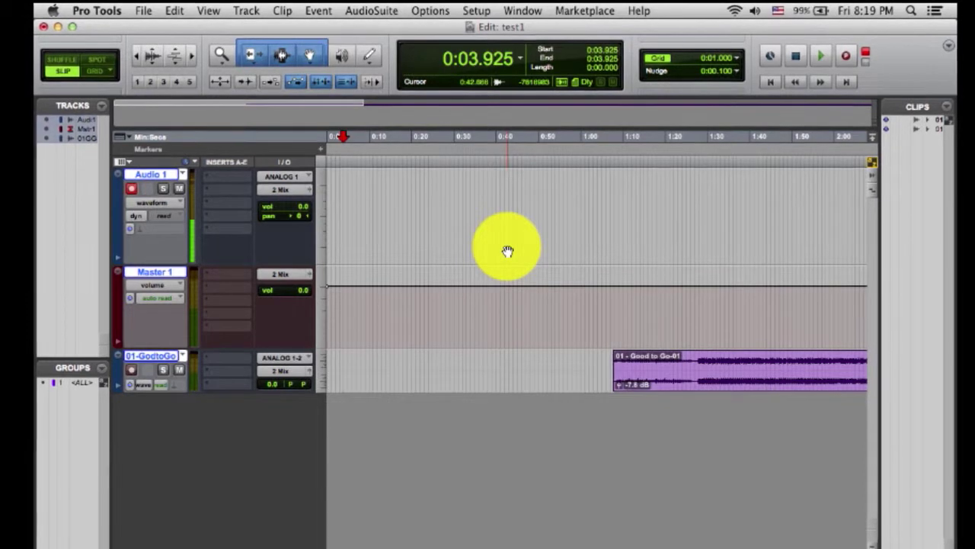
- Set the hardware buffer size to 64 samples and turn off Low Latency Monitoring
left_click(474, 13)
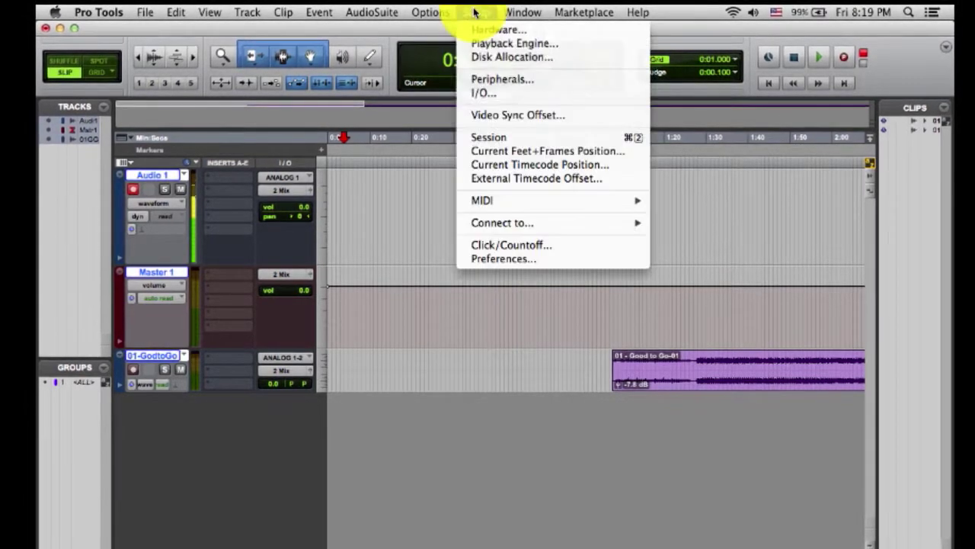
left_click(490, 45)
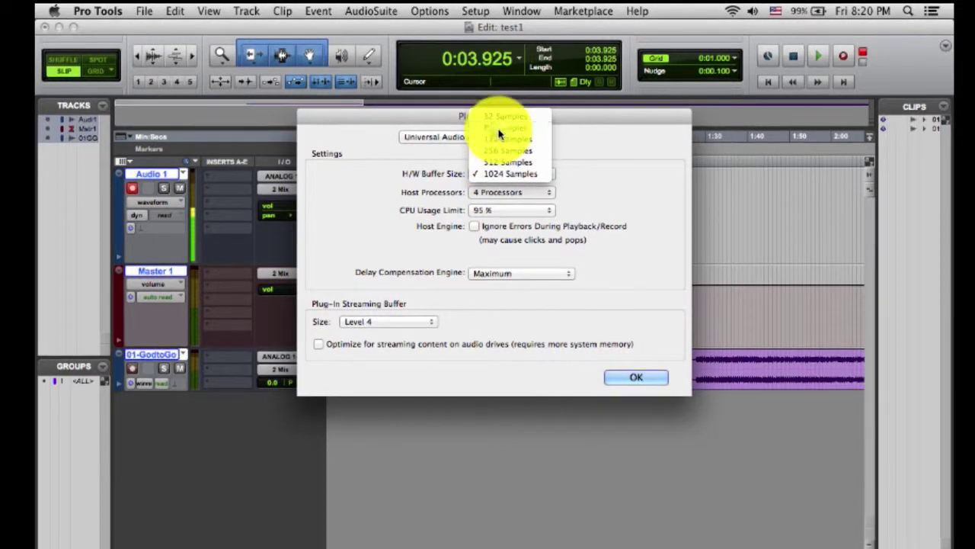
left_click(629, 384)
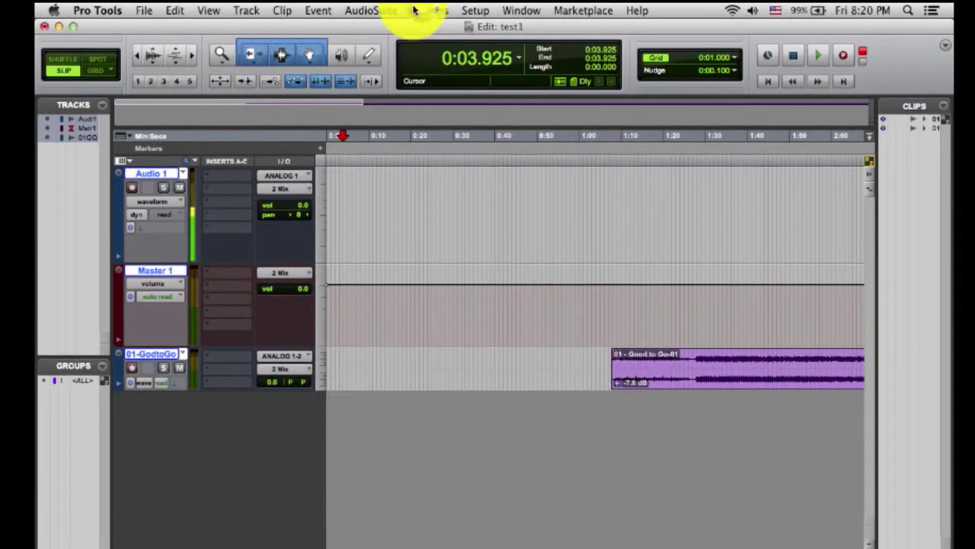
left_click(426, 10)
left_click(449, 379)
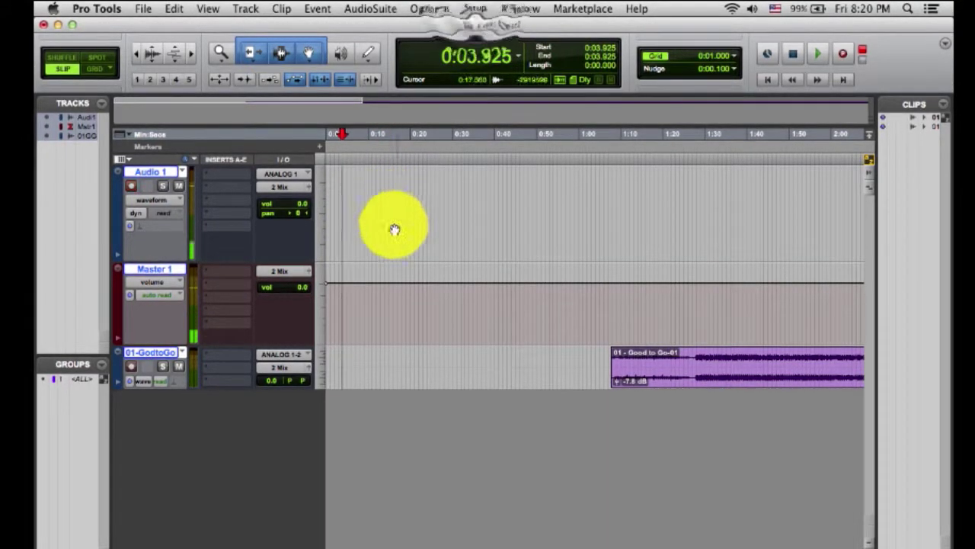
- Lower the playback engine's hardware buffer size to 32 samples
left_click(476, 10)
left_click(490, 39)
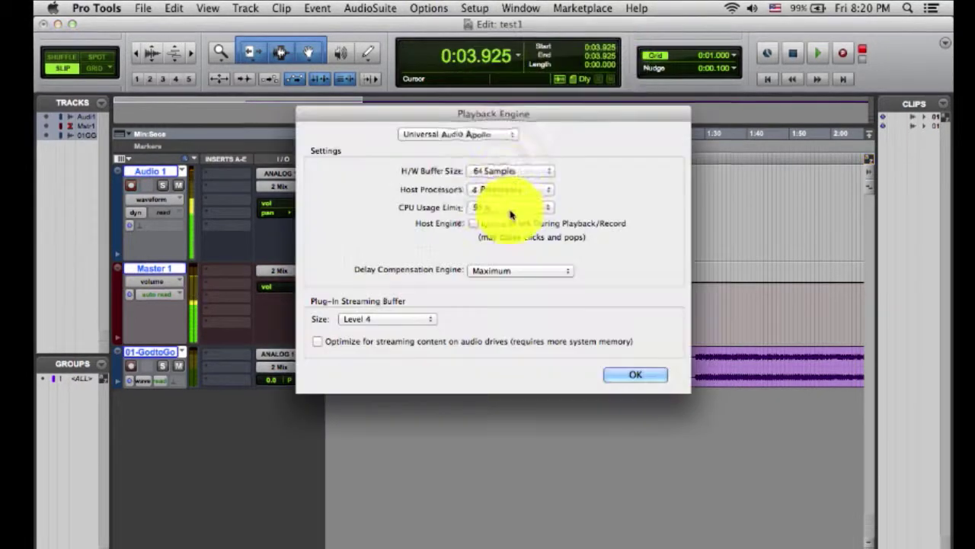
left_click(497, 173)
left_click(496, 163)
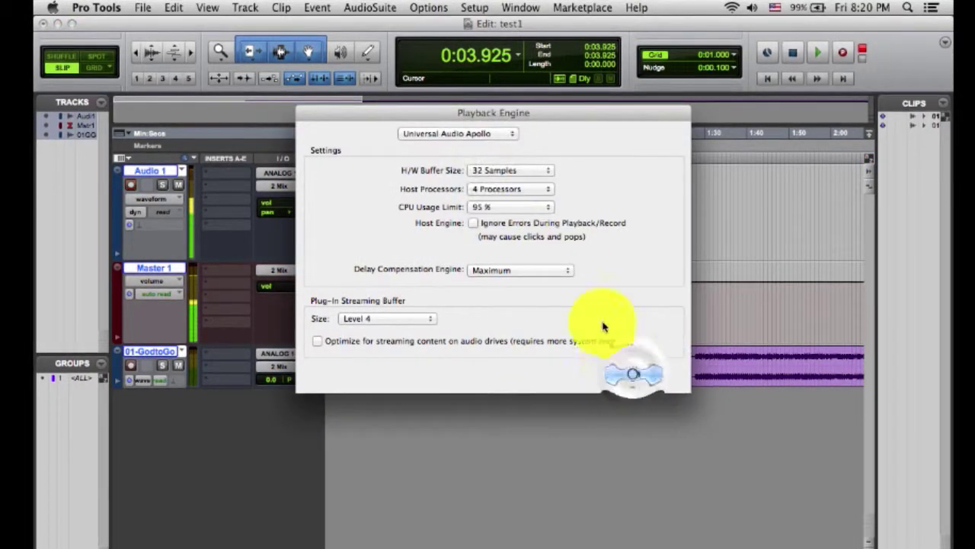
left_click(629, 374)
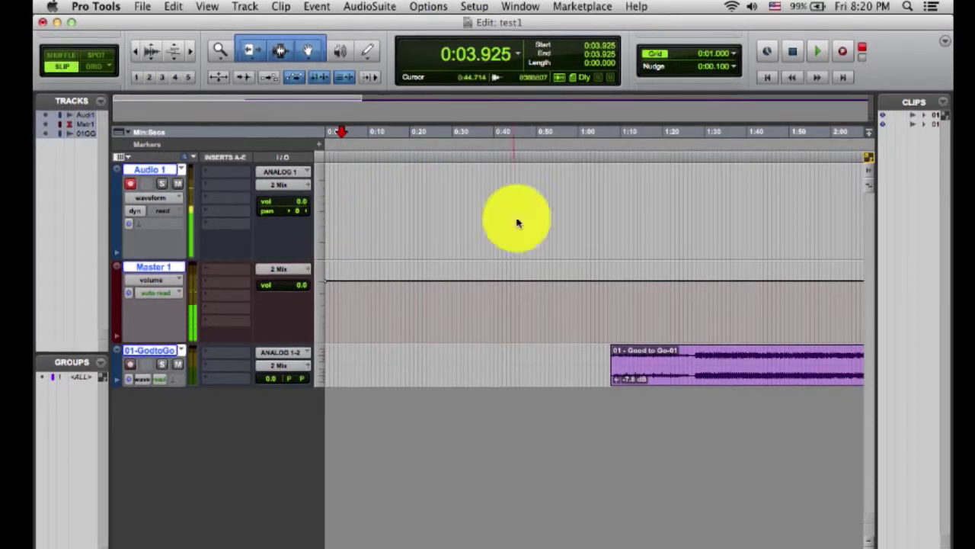
- Switch to the Universal Audio Console and briefly mute the first input channel, restoring its sound
mouse_move(561, 526)
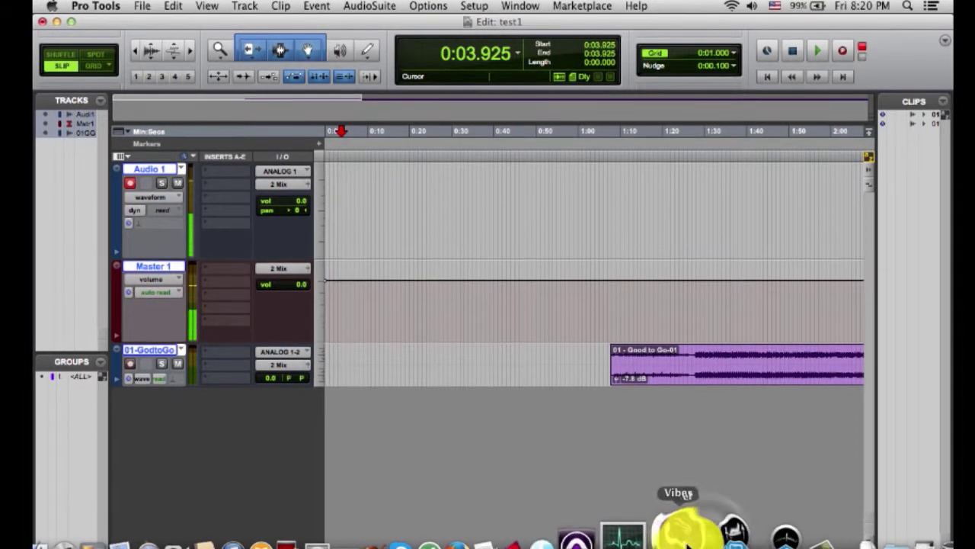
left_click(712, 534)
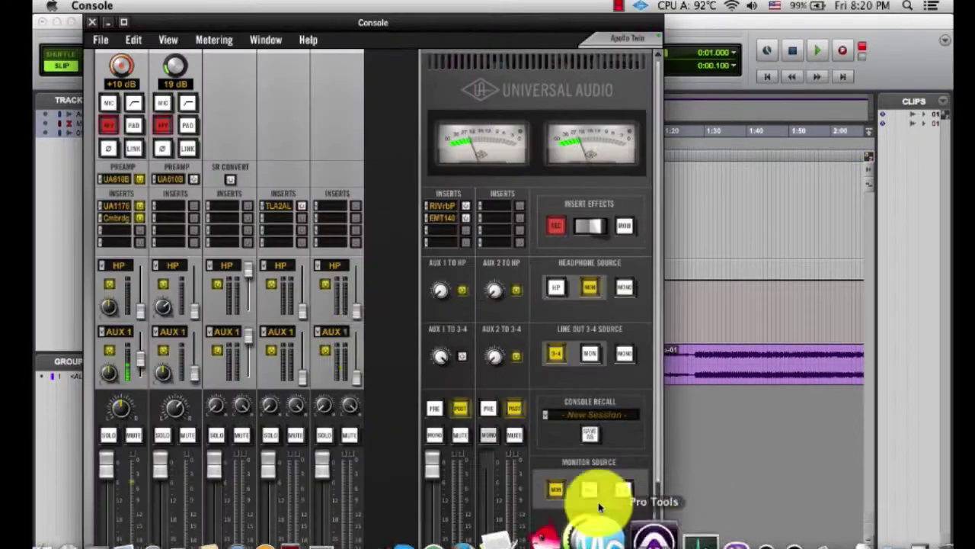
left_click(133, 442)
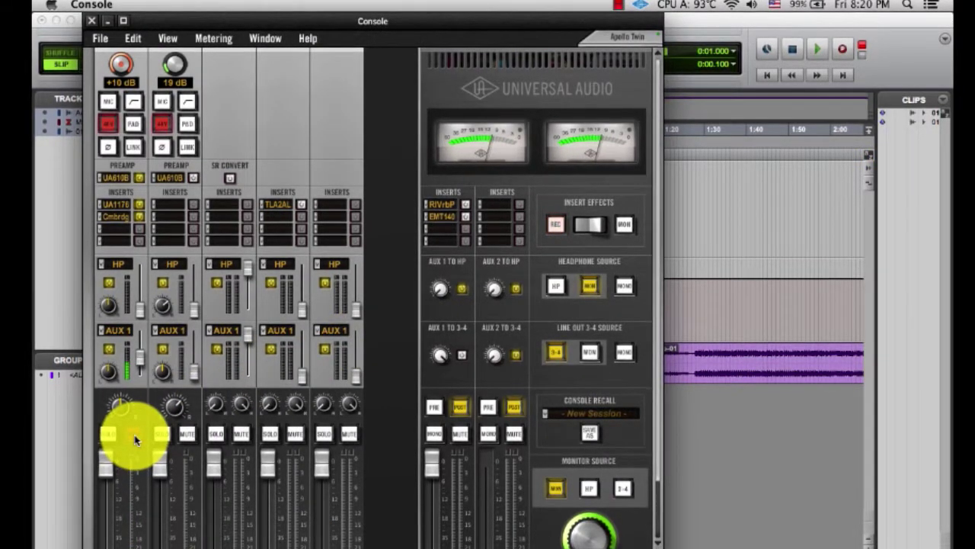
left_click(135, 440)
left_click(764, 15)
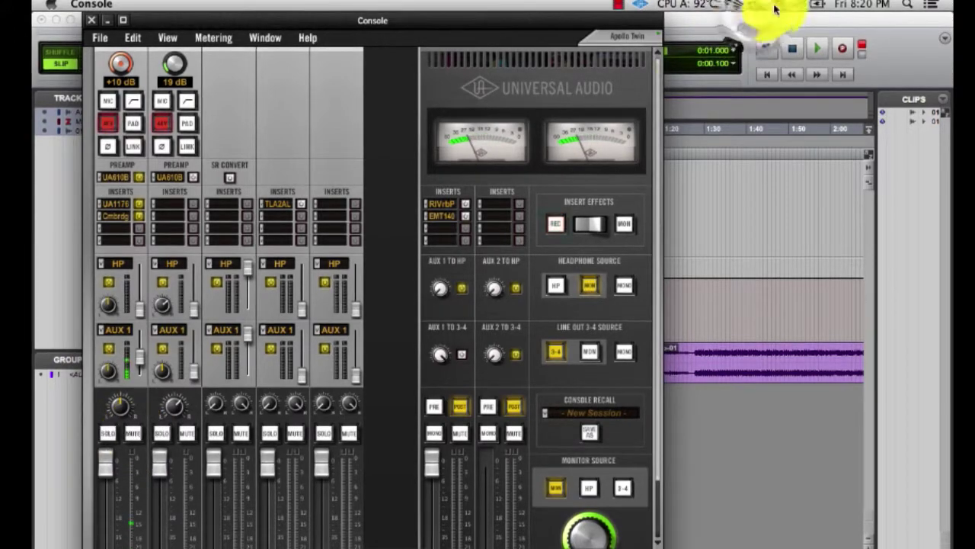
left_click(461, 6)
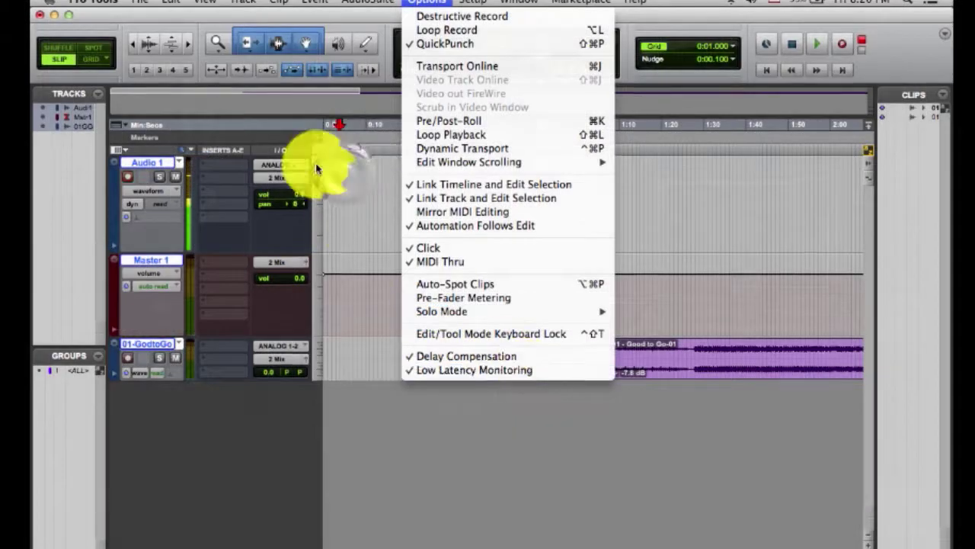
left_click(327, 172)
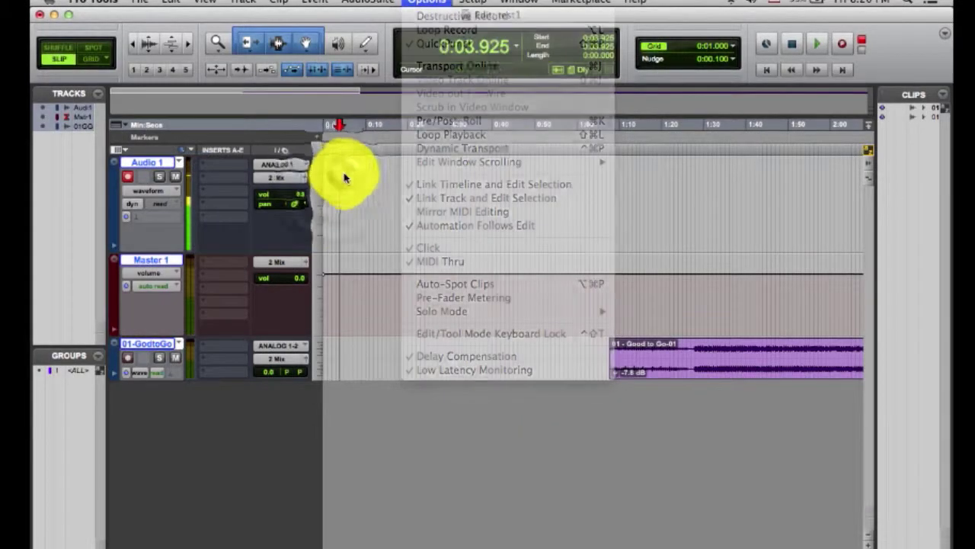
key("space")
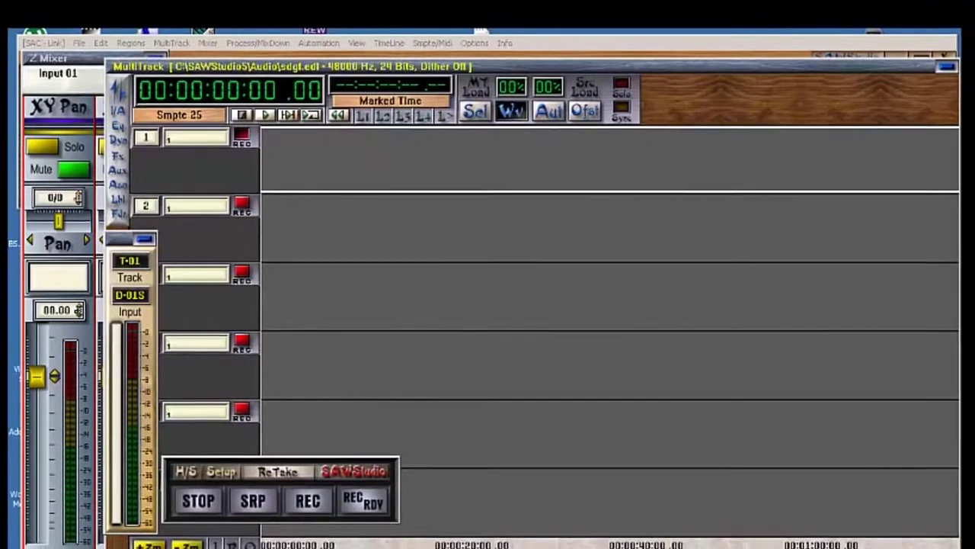
- Set the Audio-Monitor Switching Protocol to Off and record a short test take on the first track
key("alt+o")
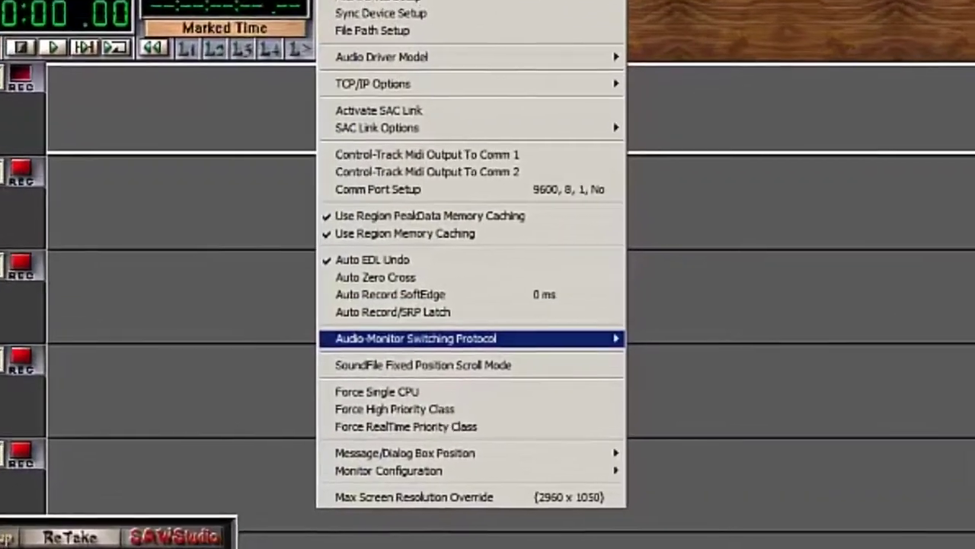
mouse_move(507, 325)
key("Down")
key("Down")
key("Up")
key("Up")
key("Up")
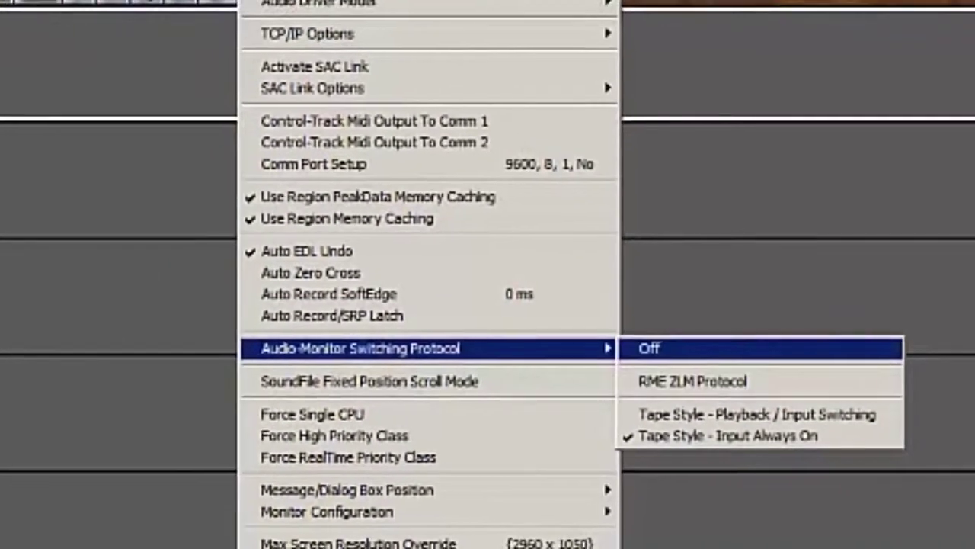
key("Return")
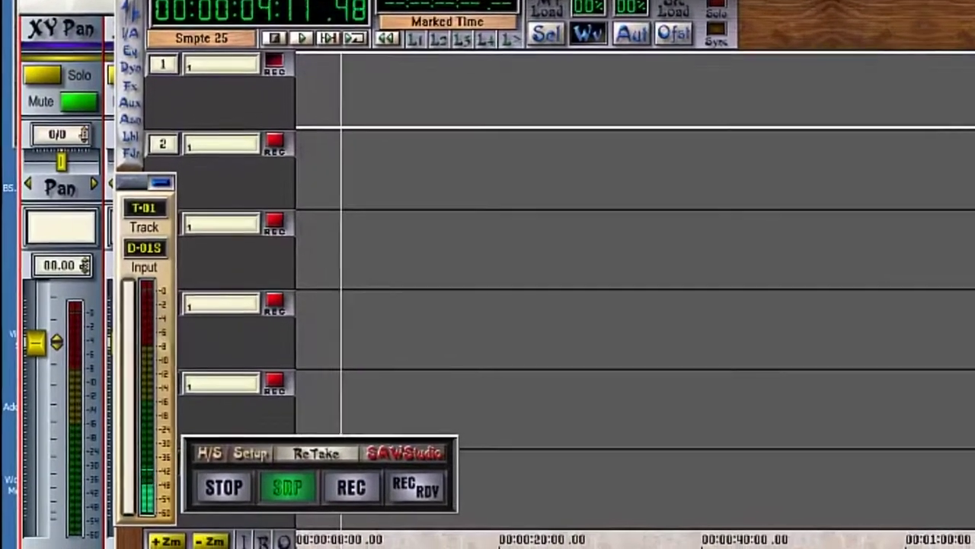
key("r")
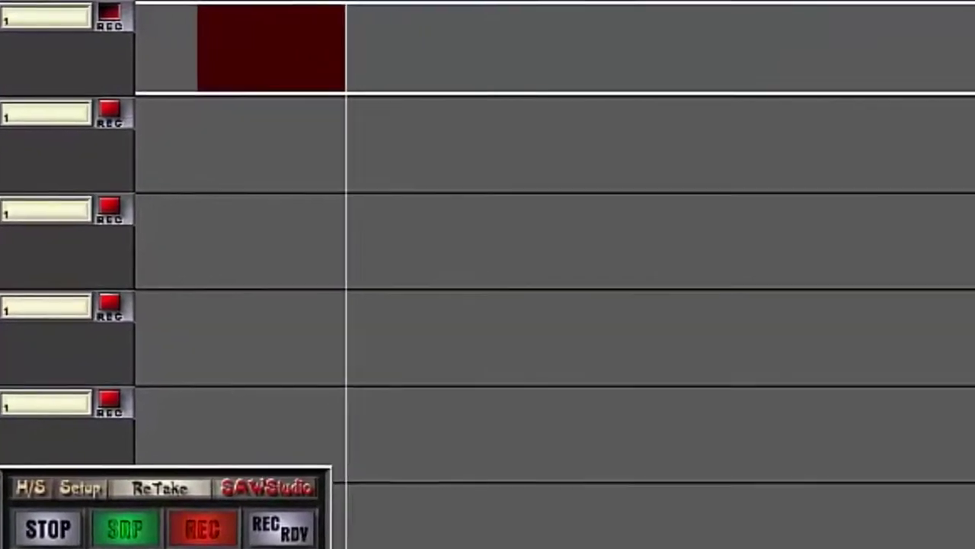
key("space")
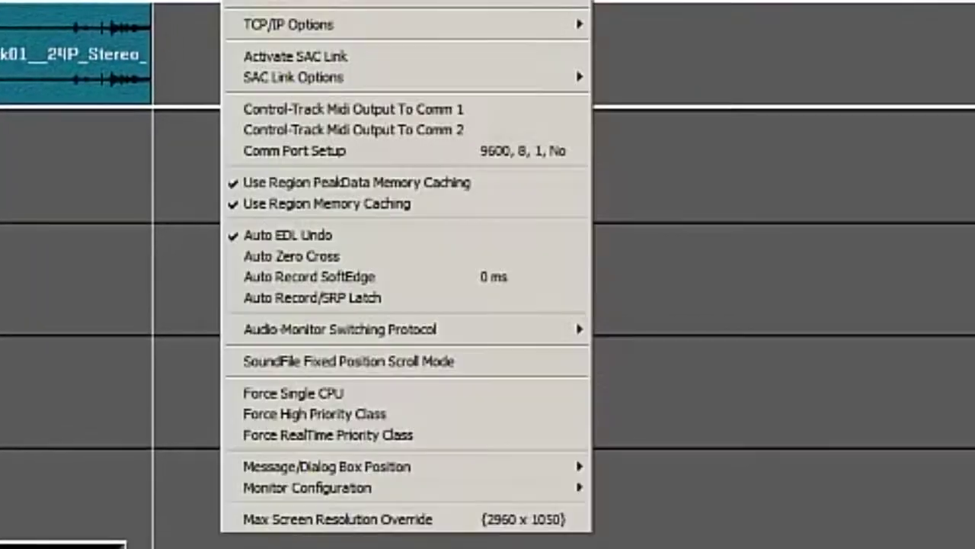
- Set the Audio-Monitor Switching Protocol to Tape Style - Playback / Input Switching and start another test recording
key("Right")
key("Down")
key("Down")
key("Return")
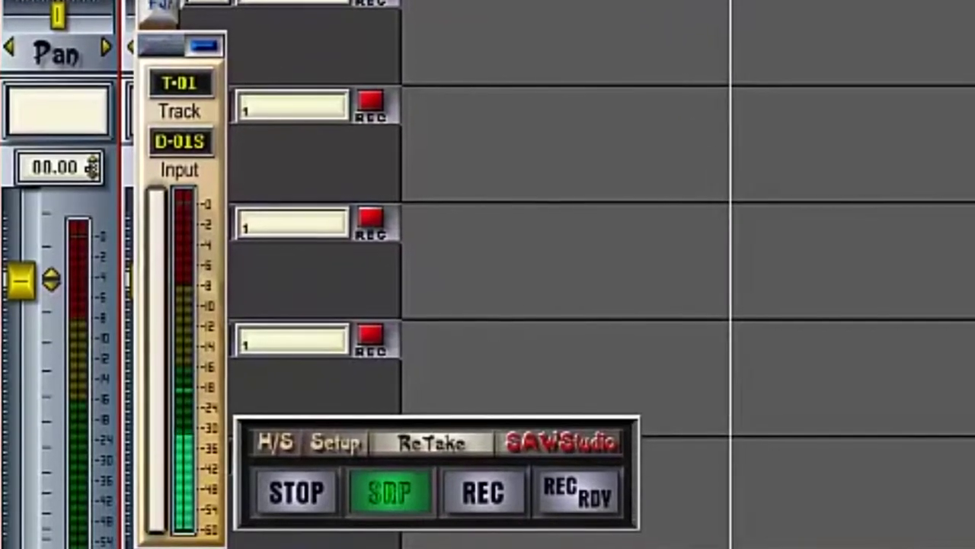
key("r")
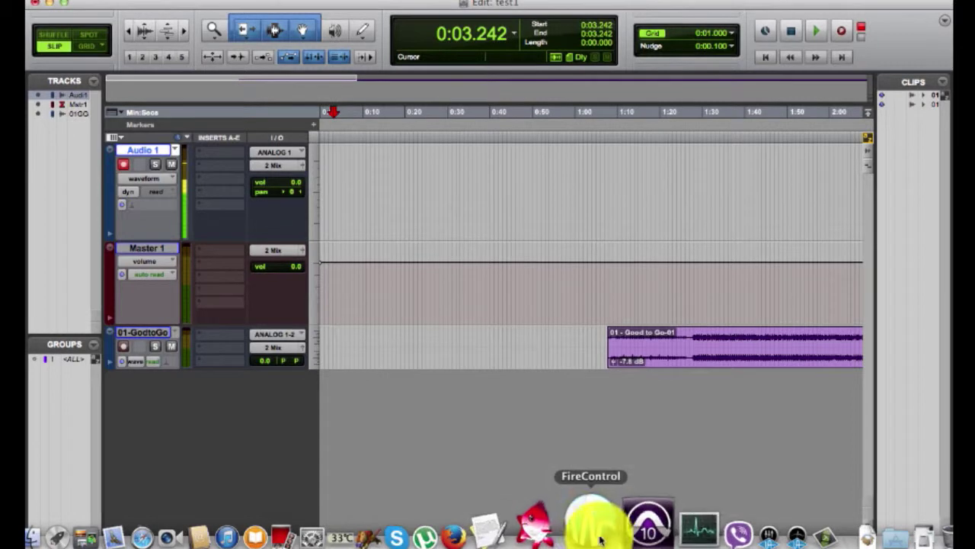
- Look at the Universal Audio Console, then return to Pro Tools and inspect the Low Latency Monitoring option
left_click(709, 523)
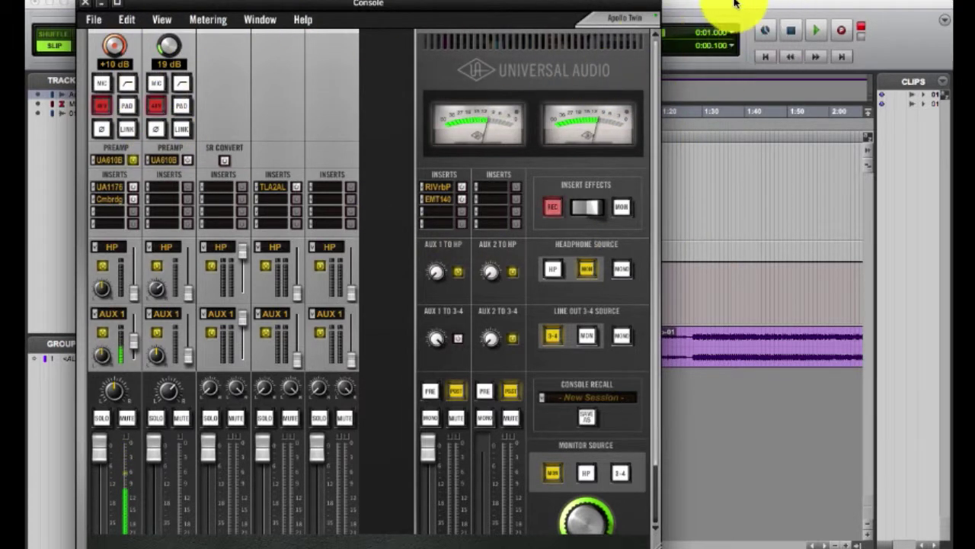
left_click(674, 15)
left_click(409, 2)
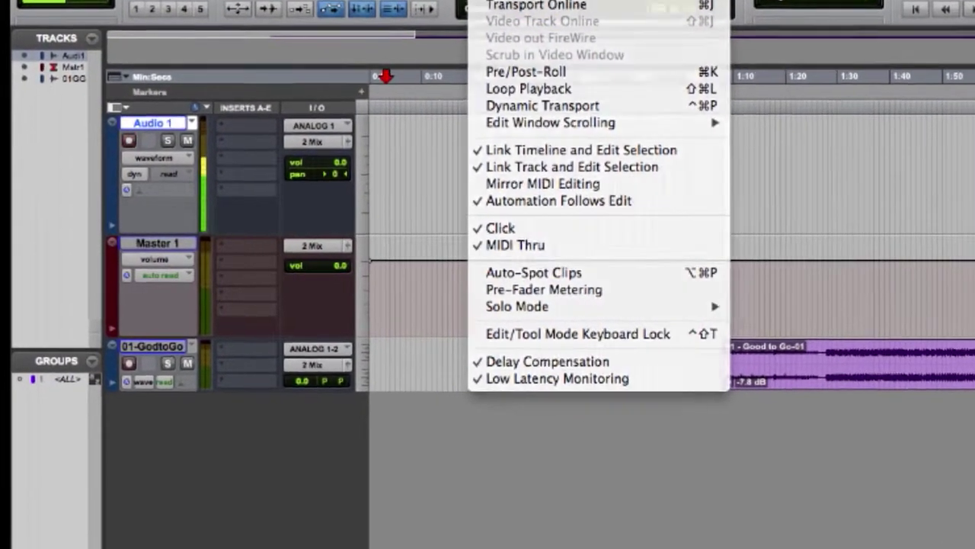
left_click(156, 209)
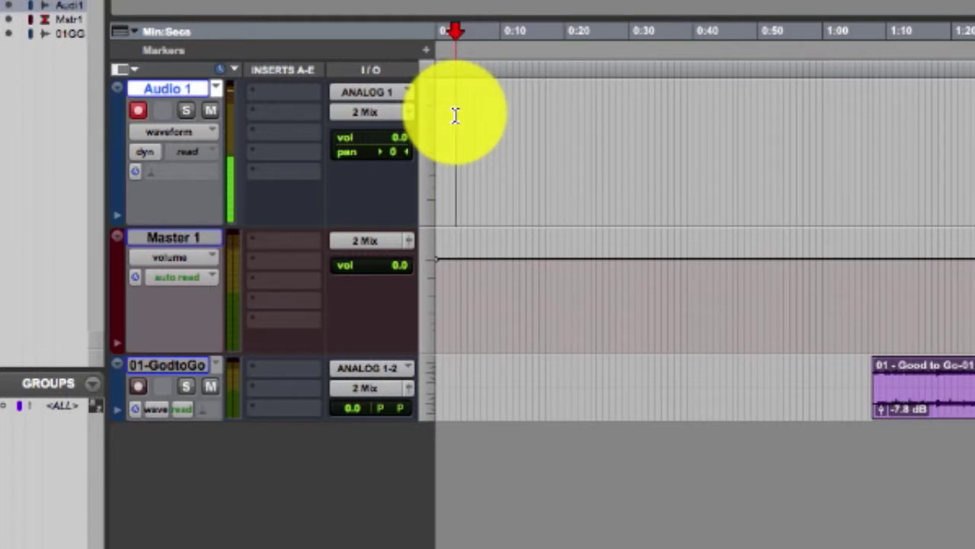
- Record a voice take of about 5.5 seconds on Audio 1 starting near 0:03
key("super+space")
key("super+bracketright")
key("super+bracketright")
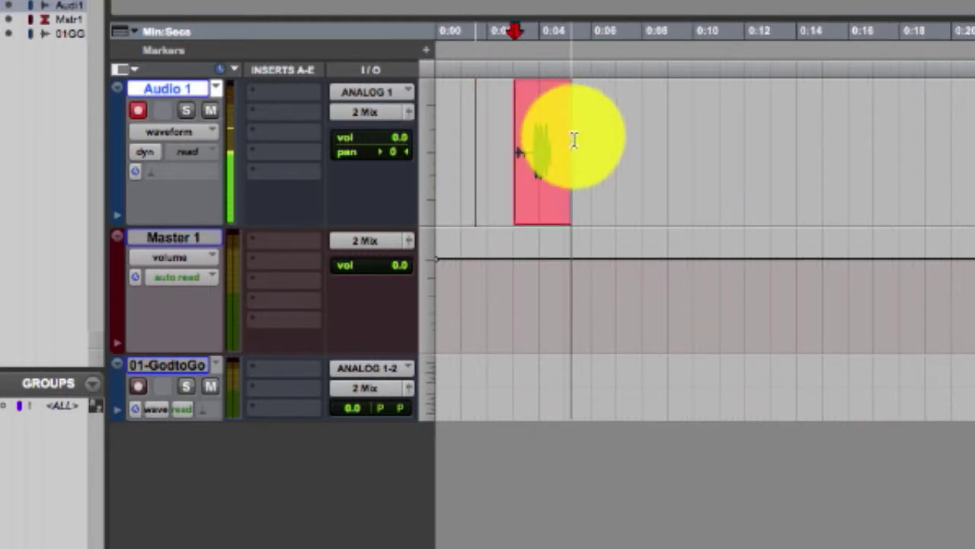
key("super+bracketright")
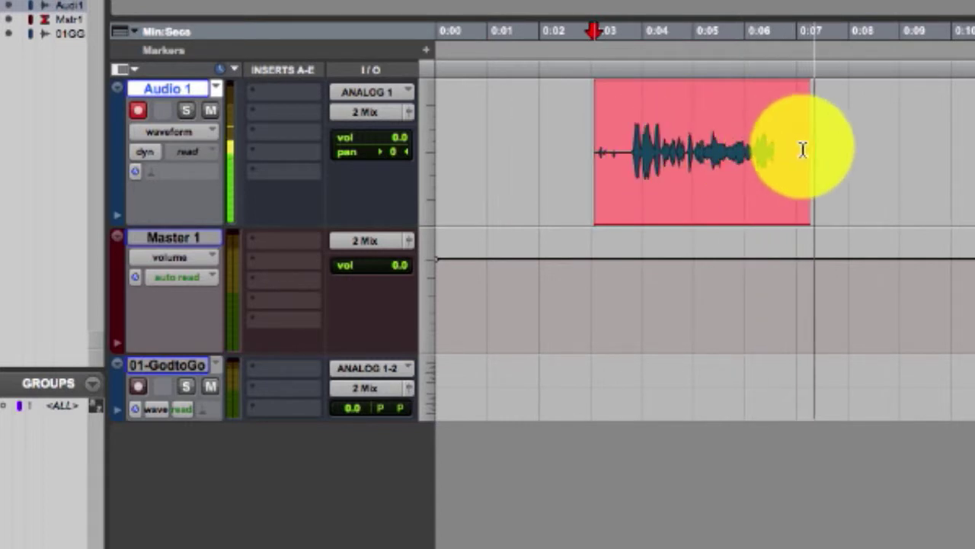
key("space")
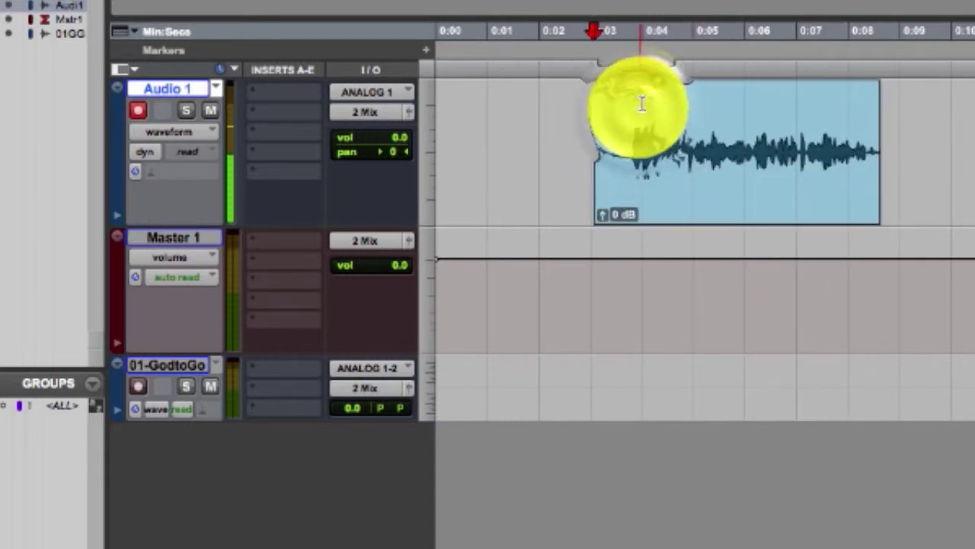
- Play back the take on Audio 1 from just before 0:04, stop it and toggle the track's record enable
key("space")
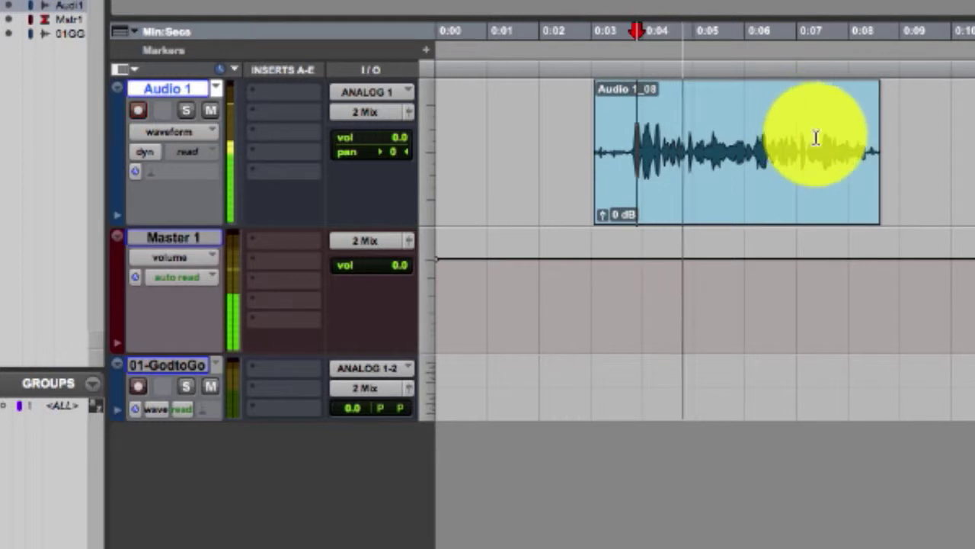
key("space")
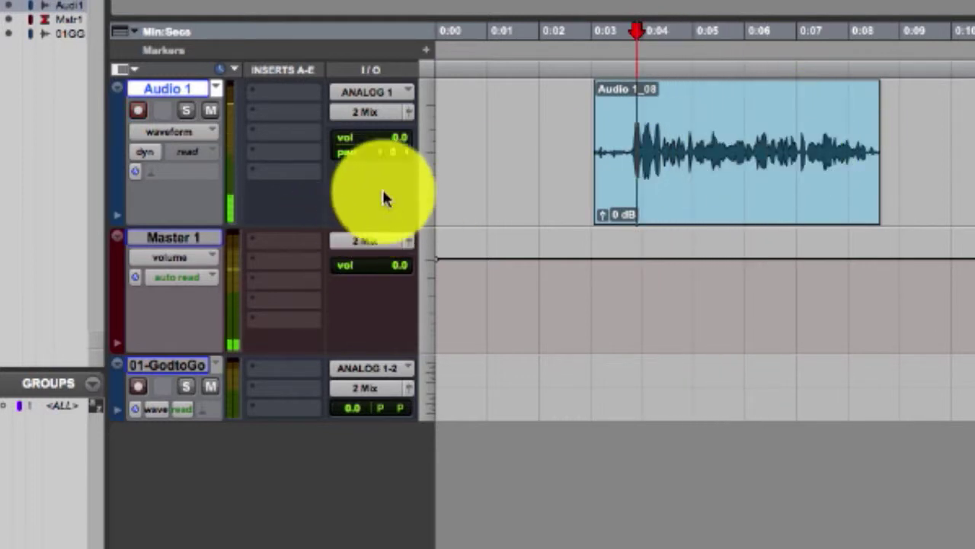
key("shift+r")
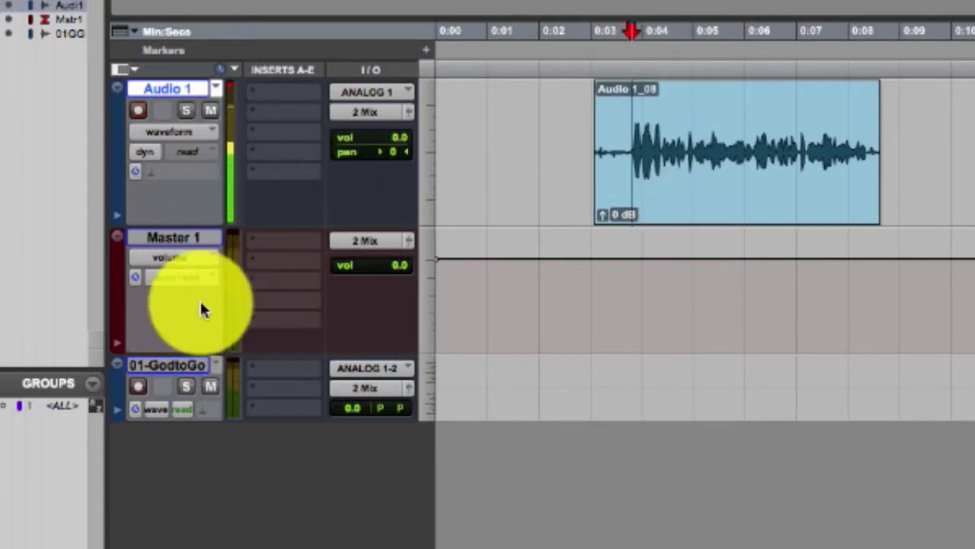
- Trim the start of the Audio 1 clip to about 0:03.6 and punch a new recording into its middle
double_click(601, 136)
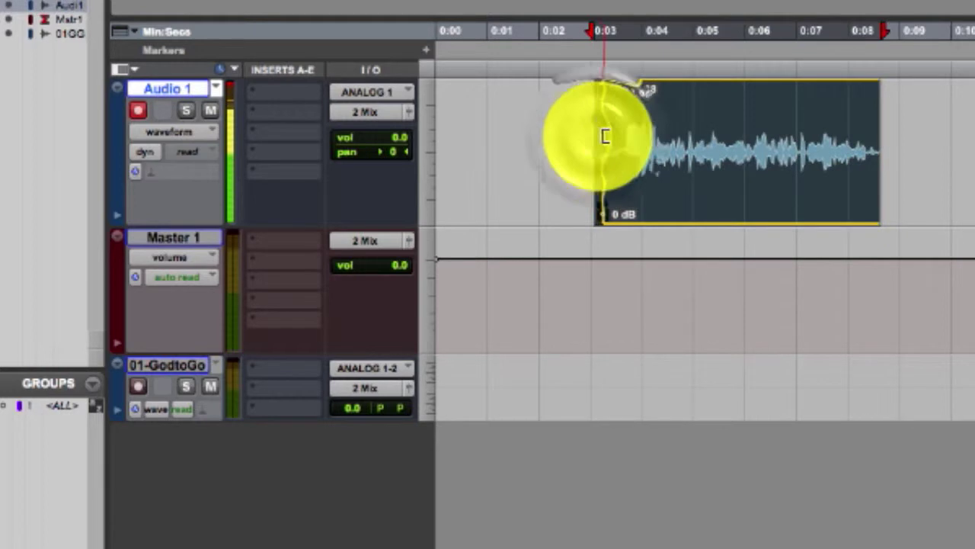
left_click(614, 107)
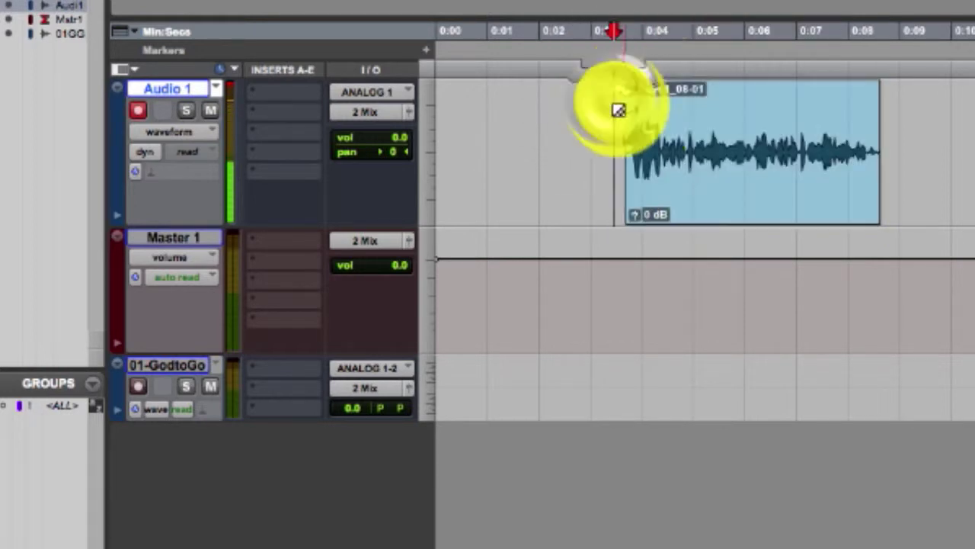
left_click(659, 133)
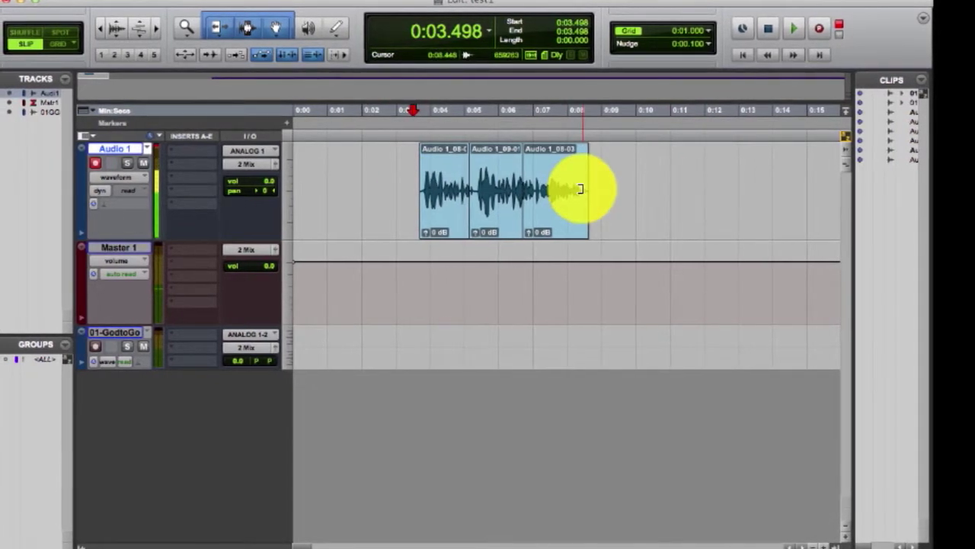
- Switch from Pro Tools to the Universal Audio Console
left_click(410, 3)
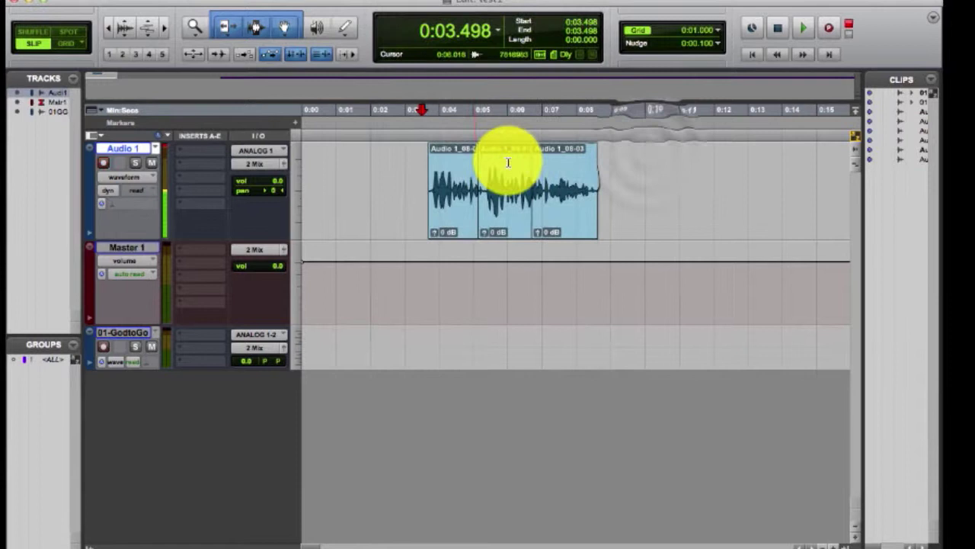
mouse_move(479, 540)
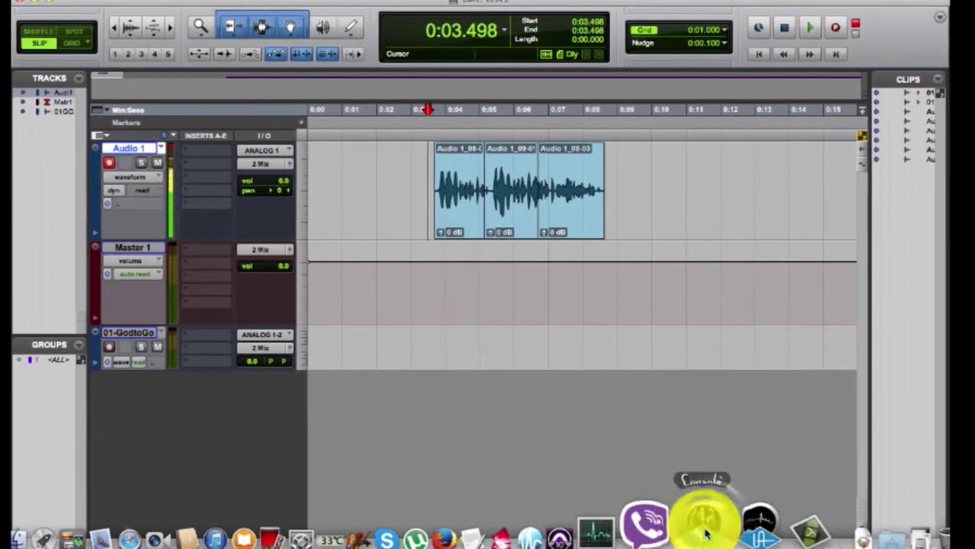
left_click(700, 524)
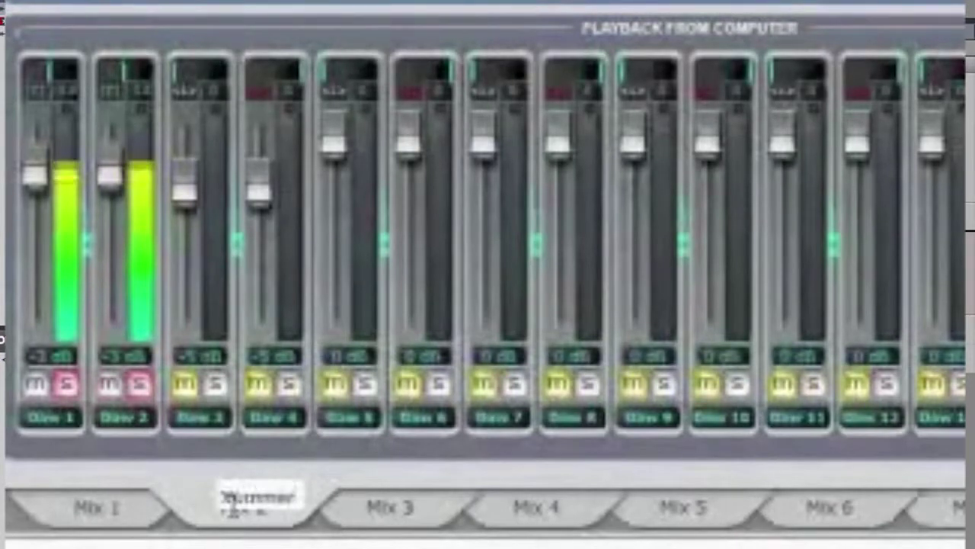
- Name the second and third mixes Drummer and Musicians, and show the available input sources for a mixer channel
double_click(389, 503)
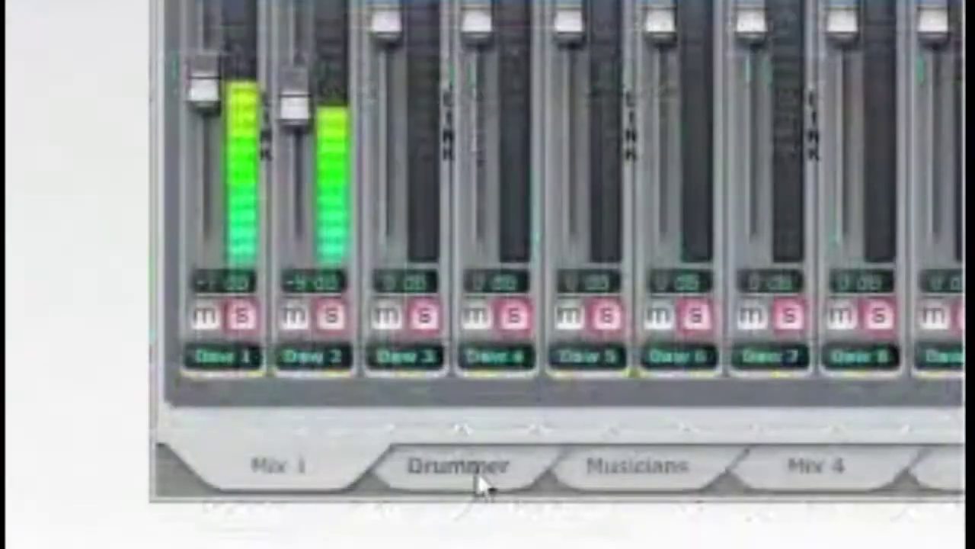
left_click(261, 518)
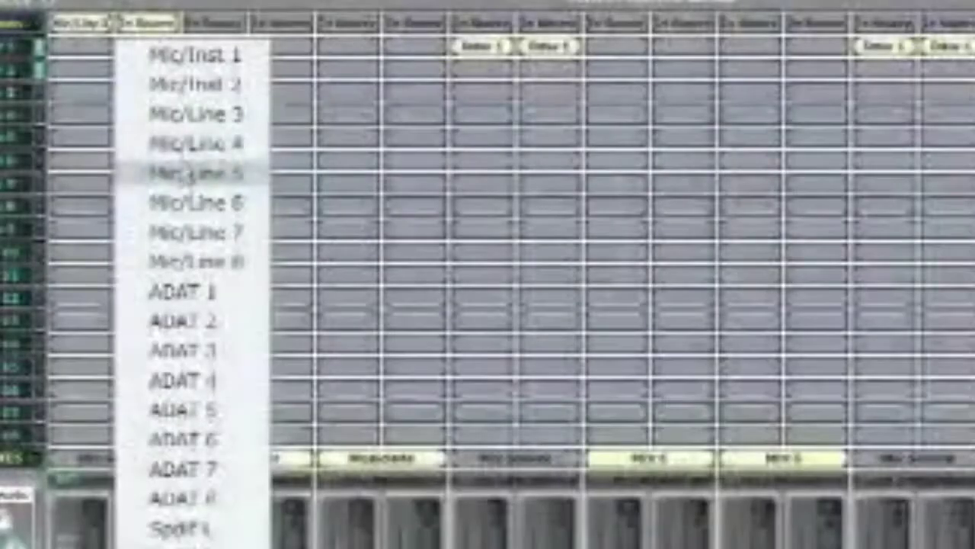
left_click(231, 29)
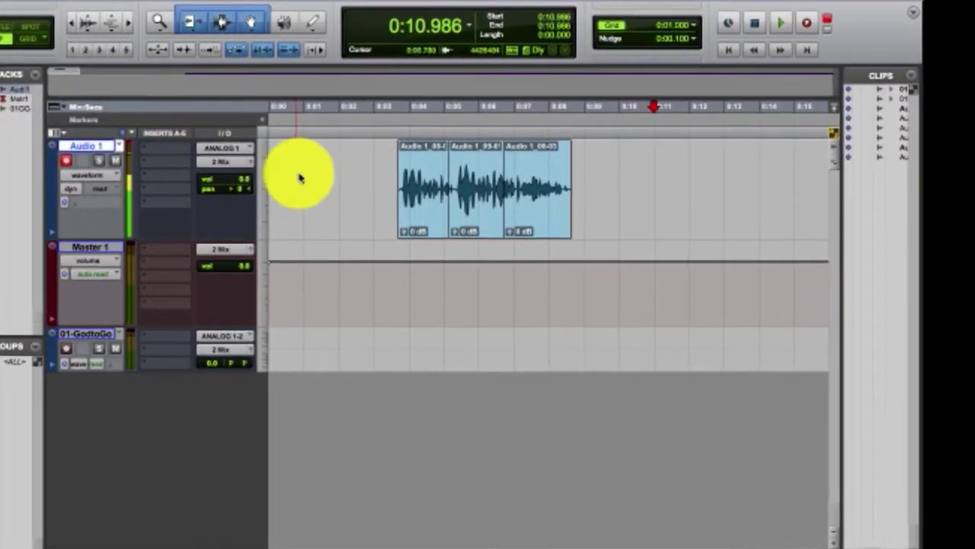
- Place the edit cursor at 0:09.173 on Audio 1 and switch to the Universal Audio Console
left_click(591, 163)
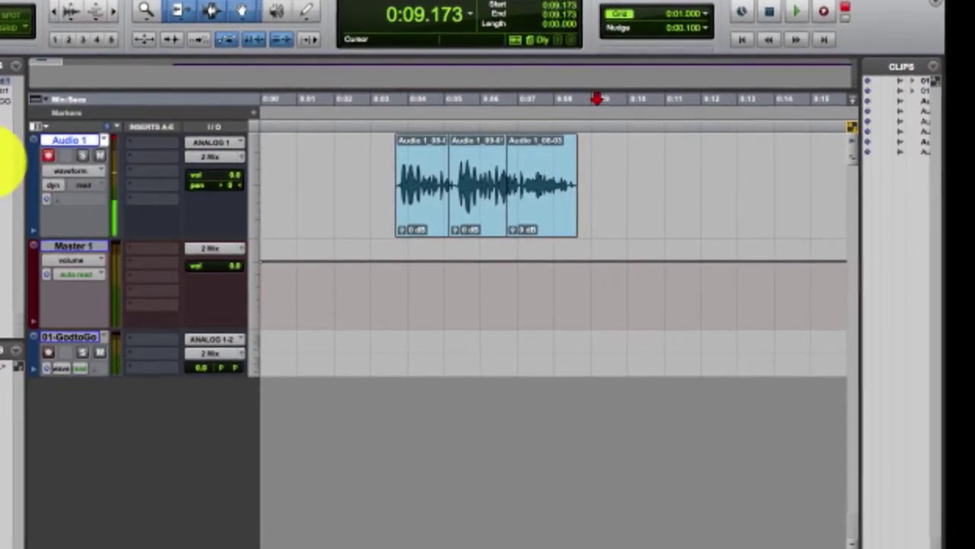
mouse_move(398, 537)
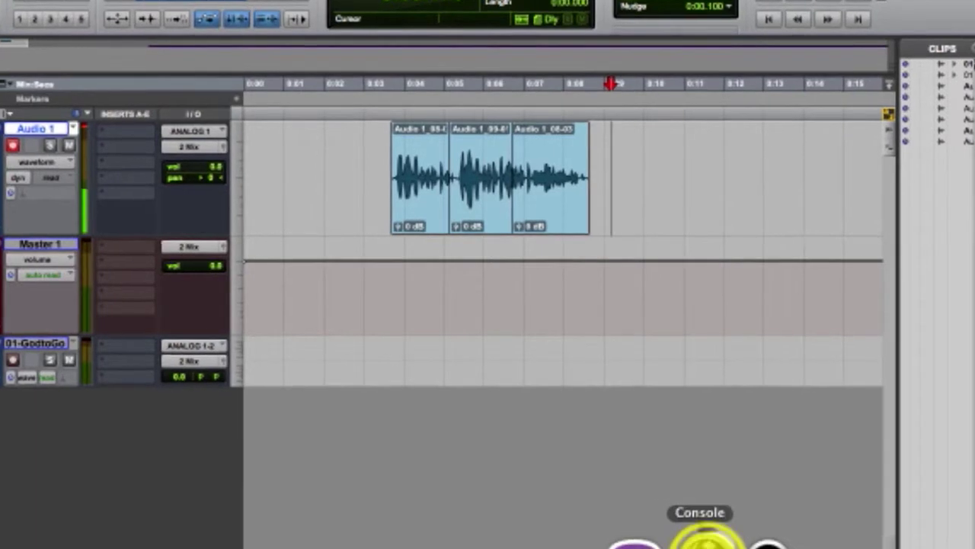
left_click(707, 539)
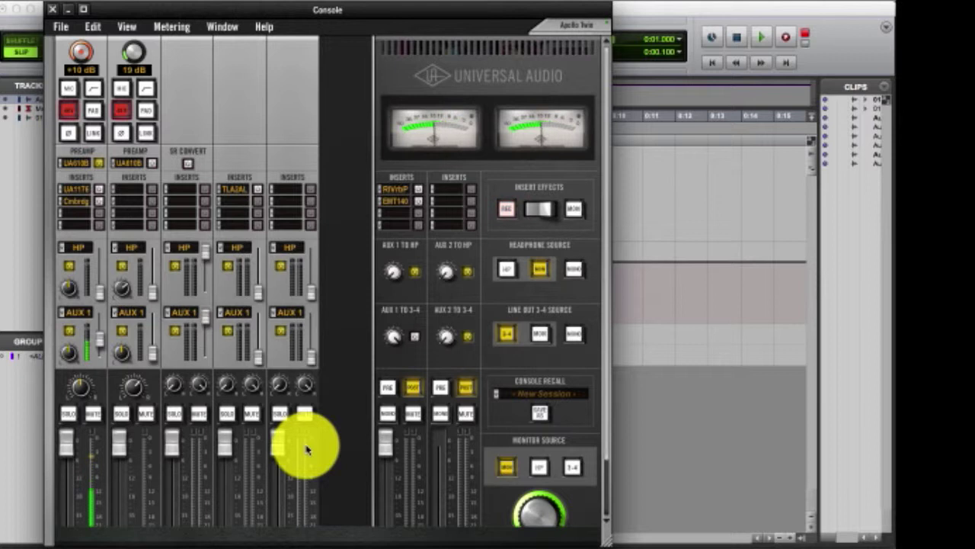
- Open the Cambridge equaliser in the first channel's second insert and toggle the insert's power
left_click(669, 214)
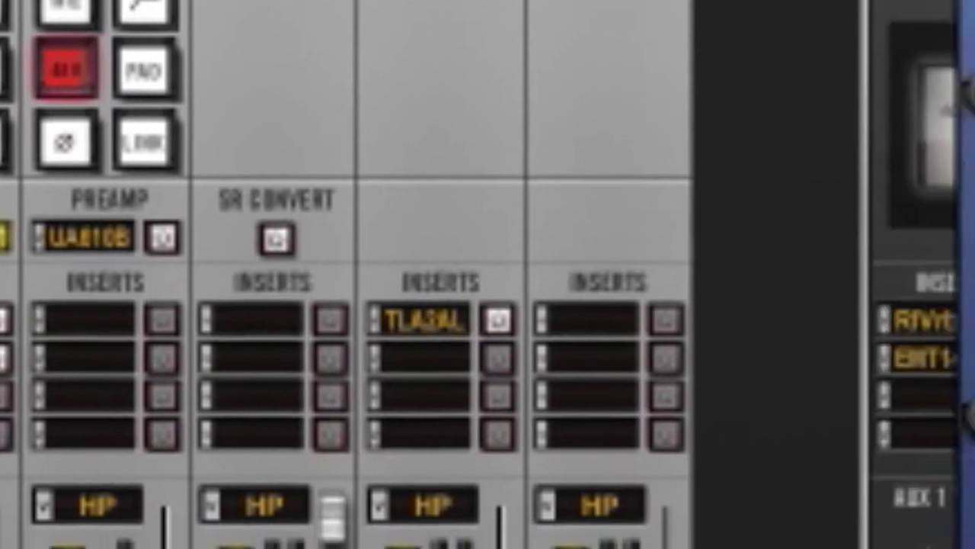
left_click(137, 392)
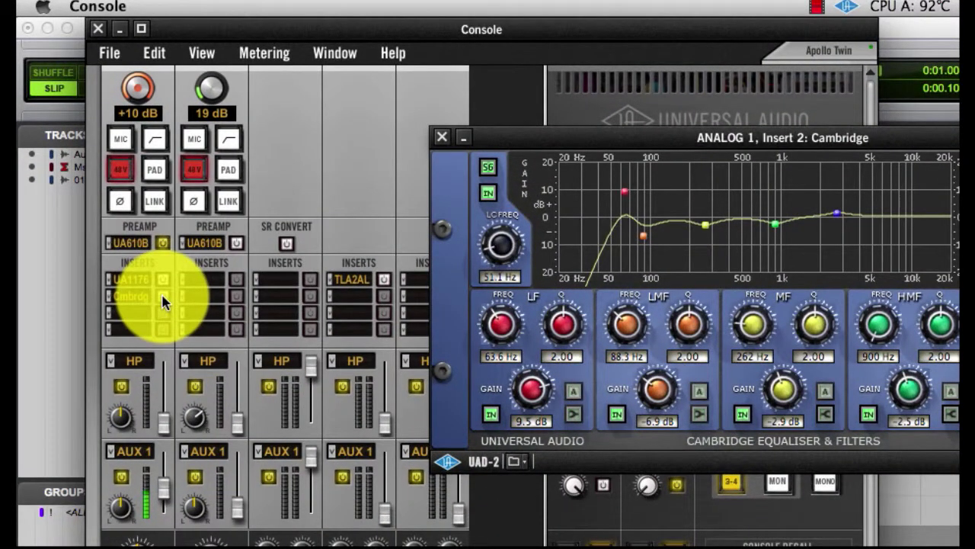
left_click(162, 296)
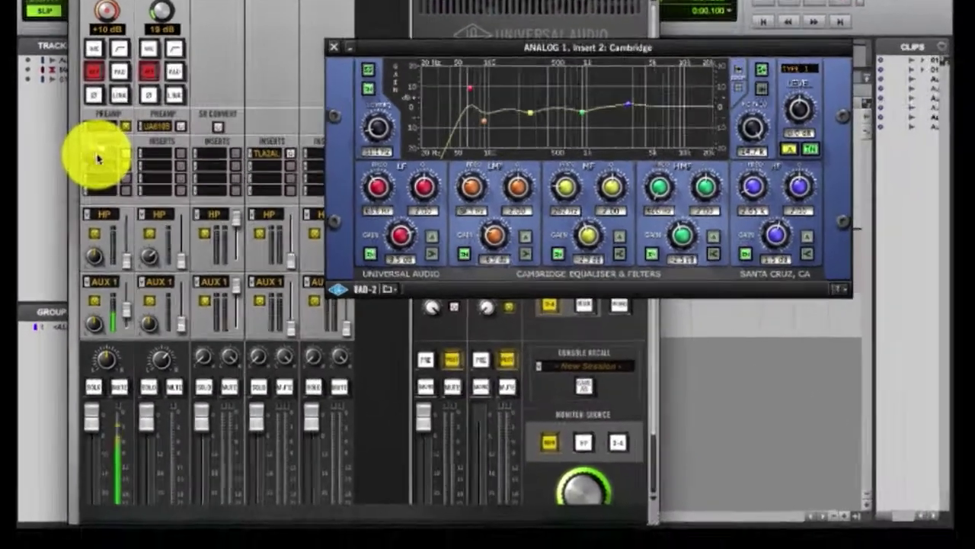
- View the UA 1176LN Legacy compressor in the first channel's first insert, then close both plug-in windows
left_click(137, 286)
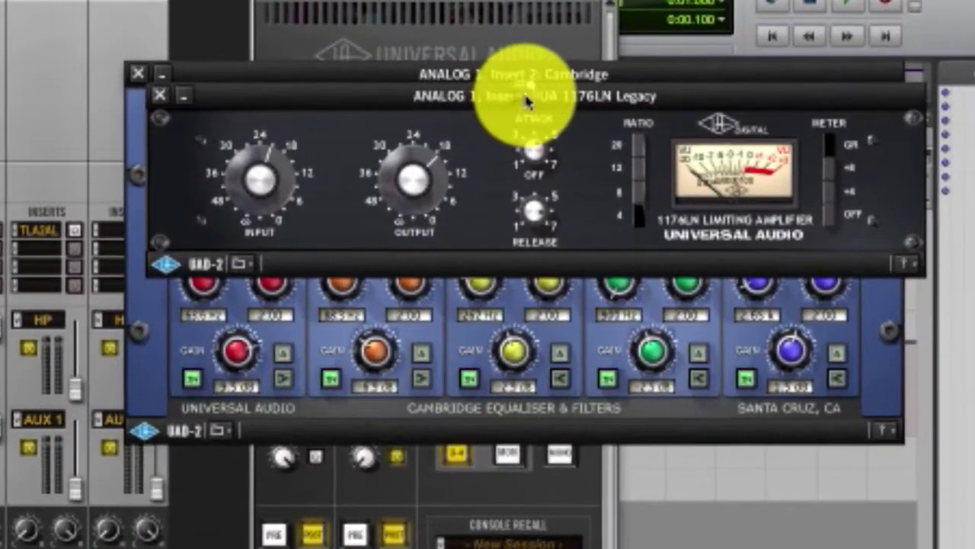
left_click_drag(516, 42, 511, 9)
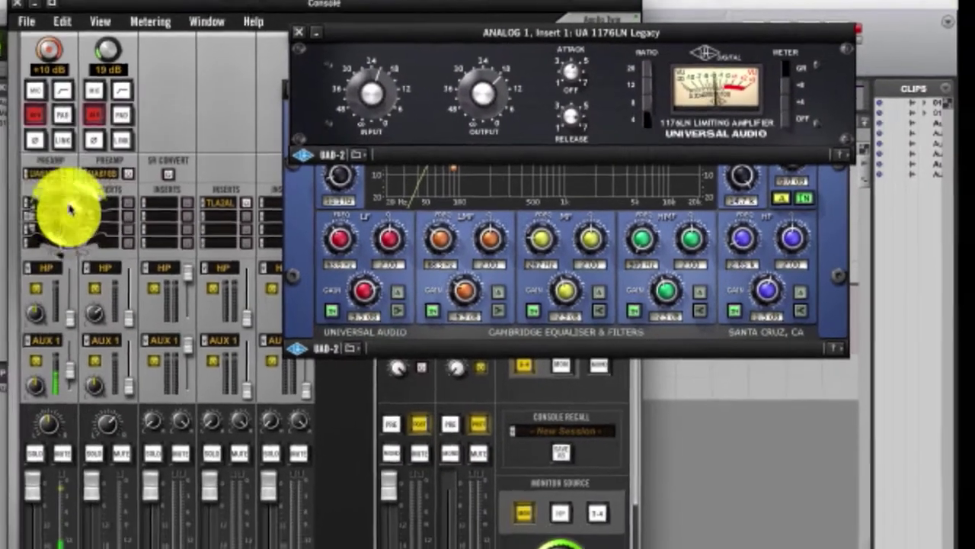
left_click(298, 32)
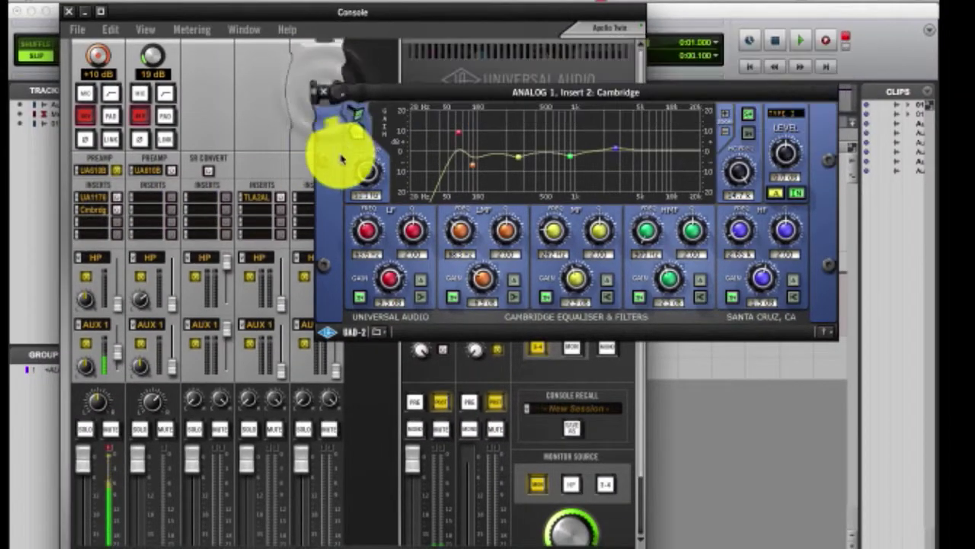
left_click(323, 92)
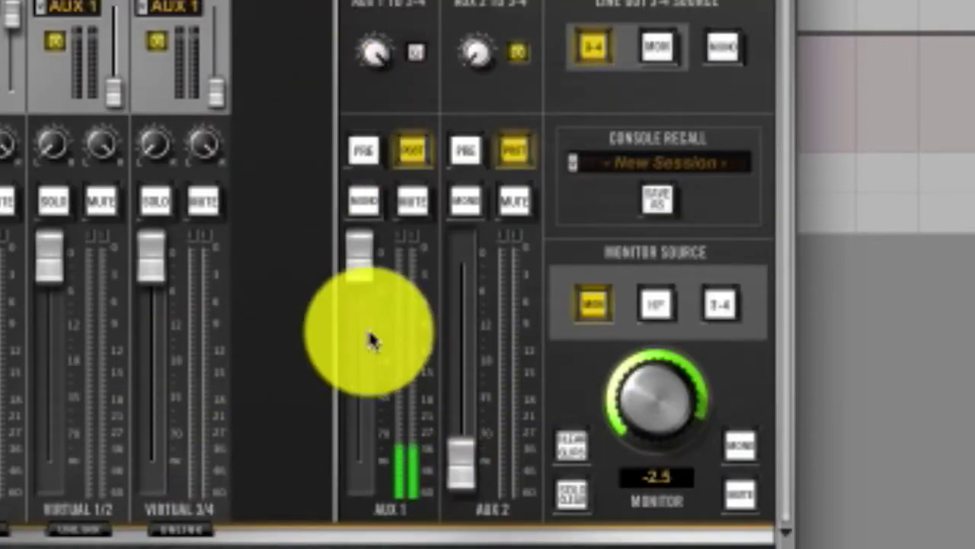
- Select 3-4 as the line out 3-4 source and toggle the power of the EMT140 insert on Aux 1
scroll(389, 274, "up", 3)
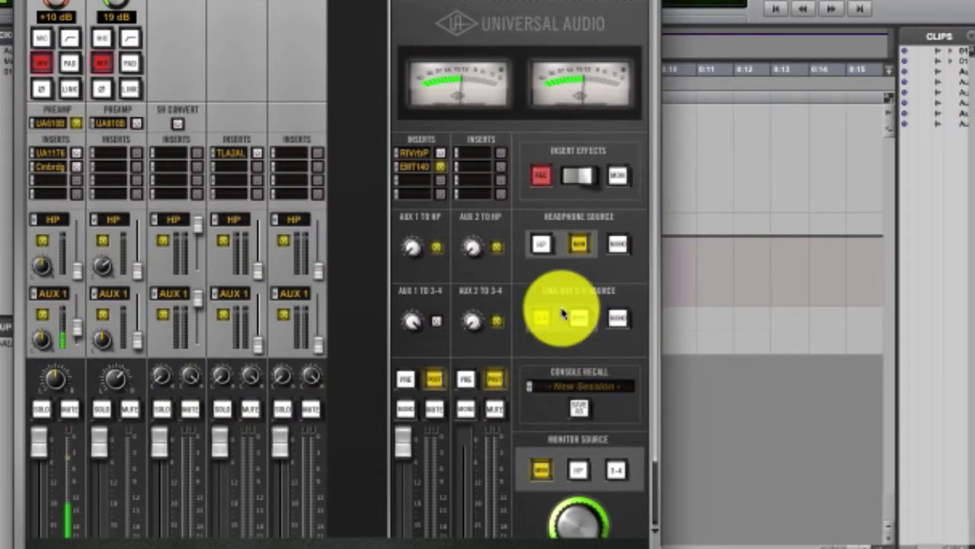
left_click(541, 320)
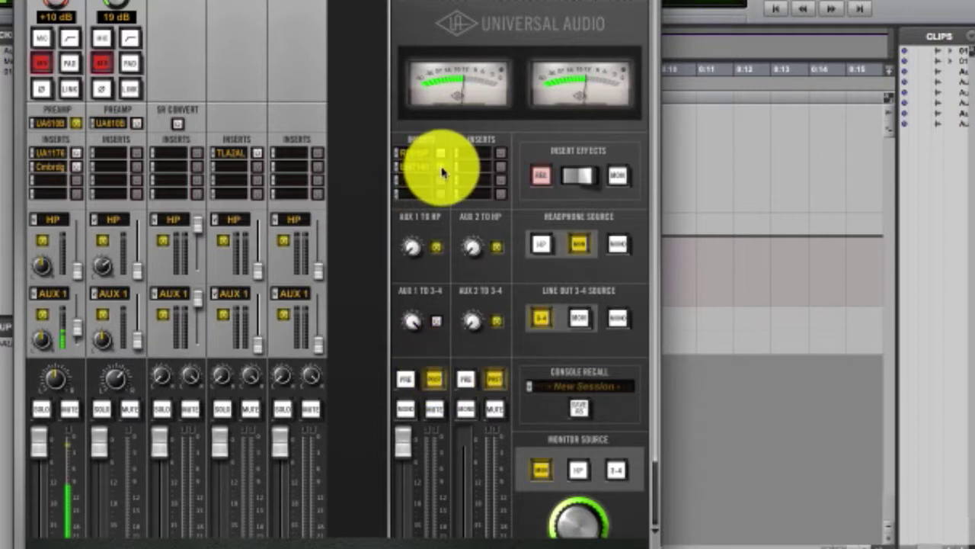
left_click(424, 179)
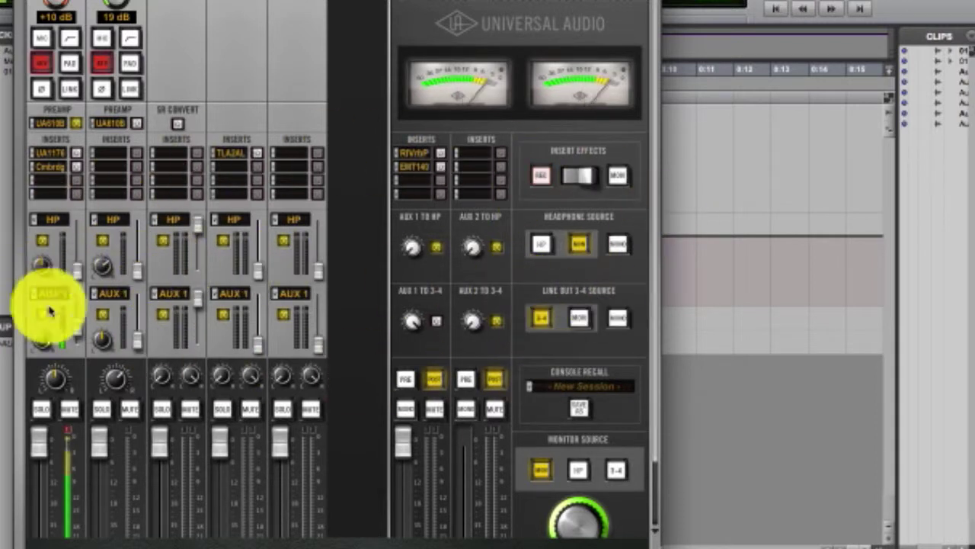
- Switch to Pro Tools and back to the Universal Audio Console, and view the first channel's UA 610-B preamp beside the mixer
left_click(697, 169)
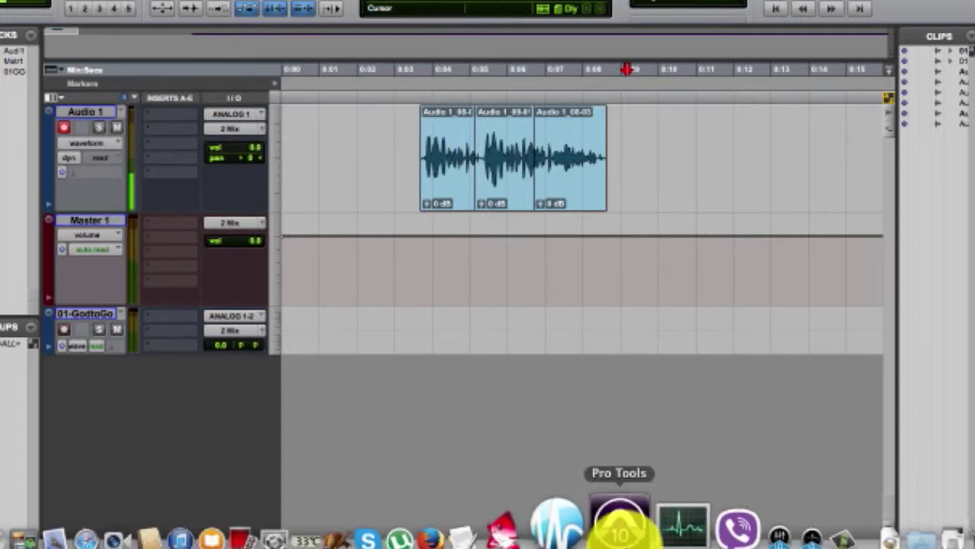
left_click(708, 523)
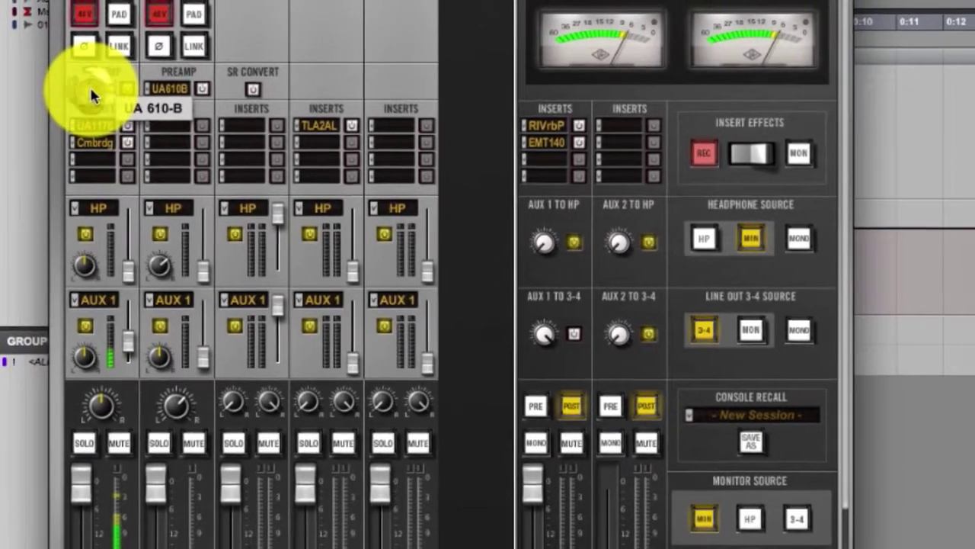
left_click(89, 85)
left_click_drag(490, 11, 945, 7)
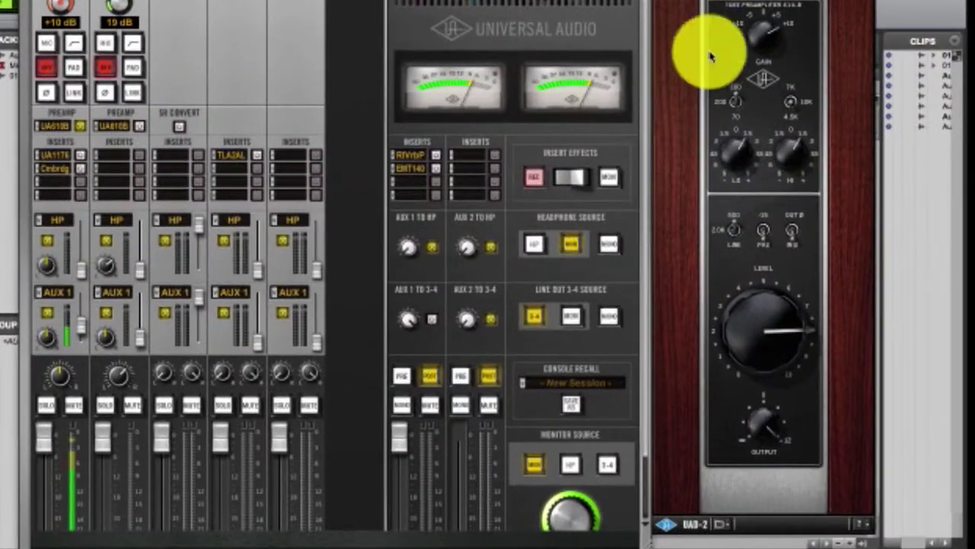